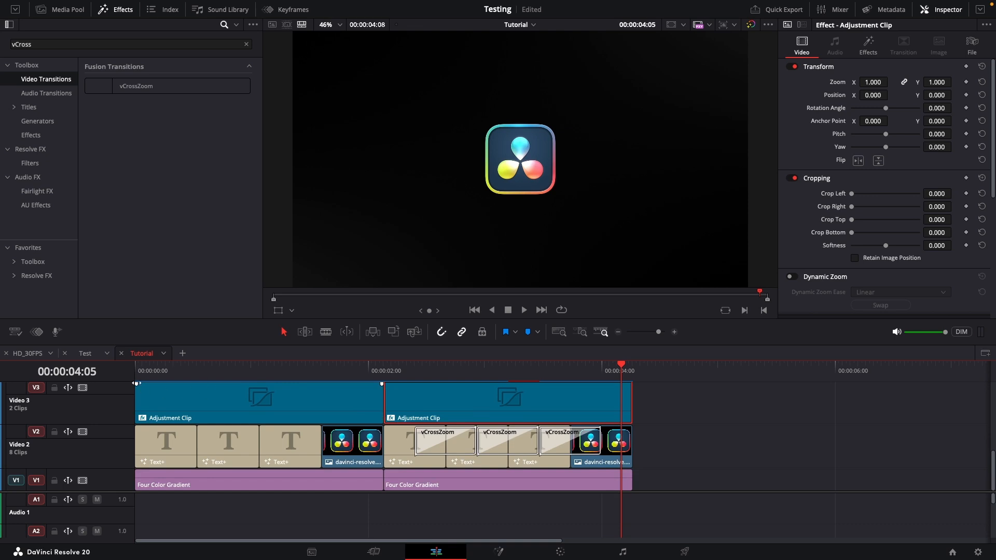
Delete both adjustment clips from the Video 3 track above the title clips
{"action": "left_click", "coordinate": [207, 485]}
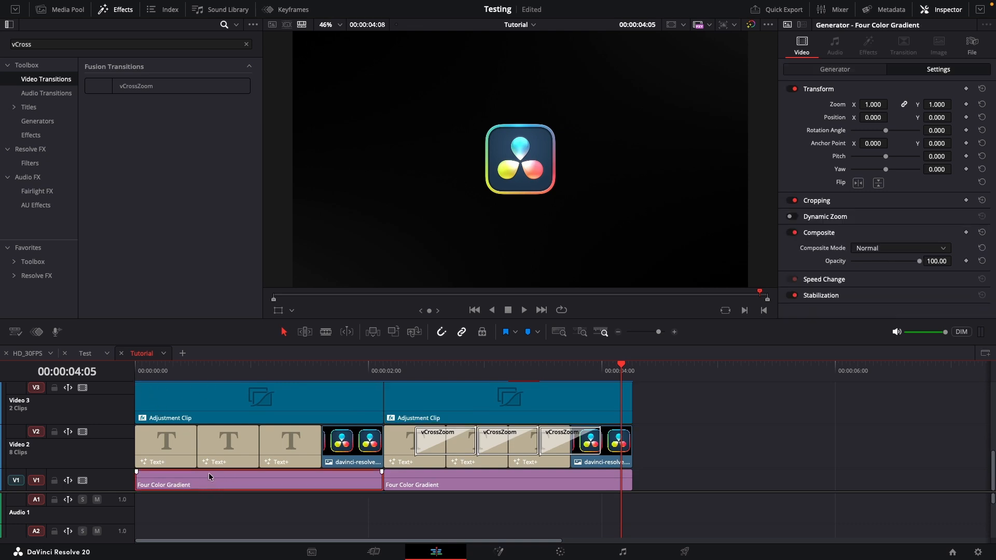
{"action": "left_click", "coordinate": [168, 451]}
{"action": "left_click", "coordinate": [175, 391]}
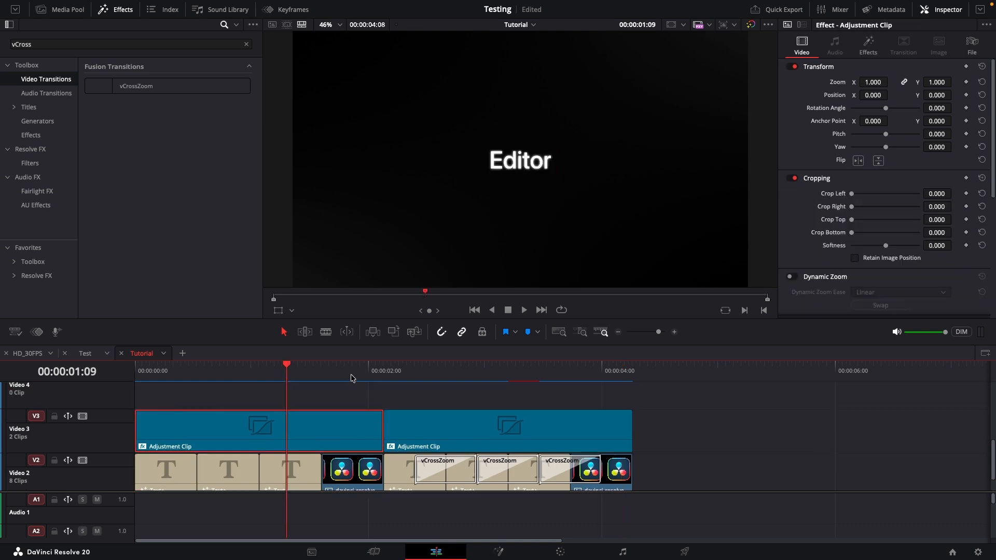
{"action": "left_click", "coordinate": [352, 377]}
{"action": "scroll", "coordinate": [194, 419], "scroll_direction": "down", "scroll_amount": 1}
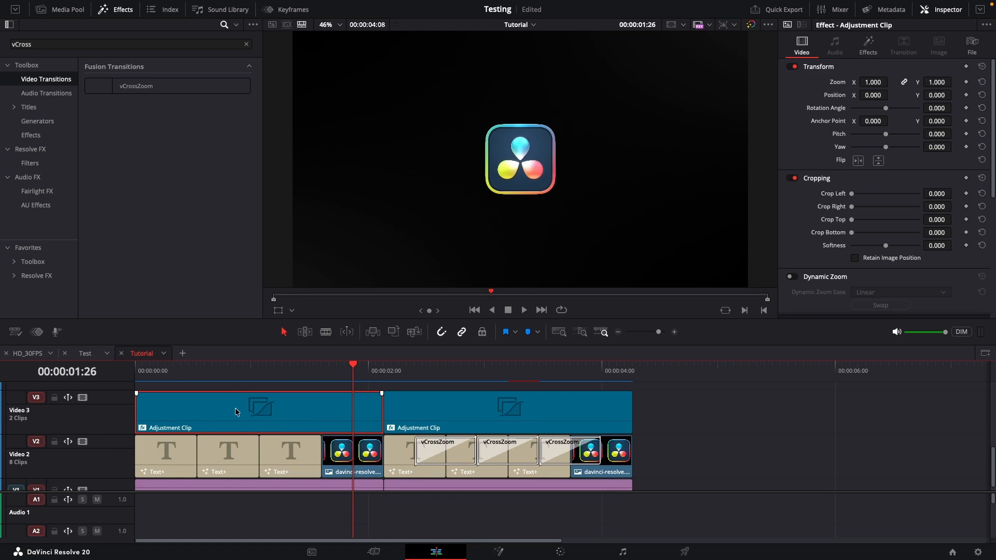
{"action": "key", "text": "Delete"}
{"action": "left_click", "coordinate": [399, 410]}
{"action": "key", "text": "Delete"}
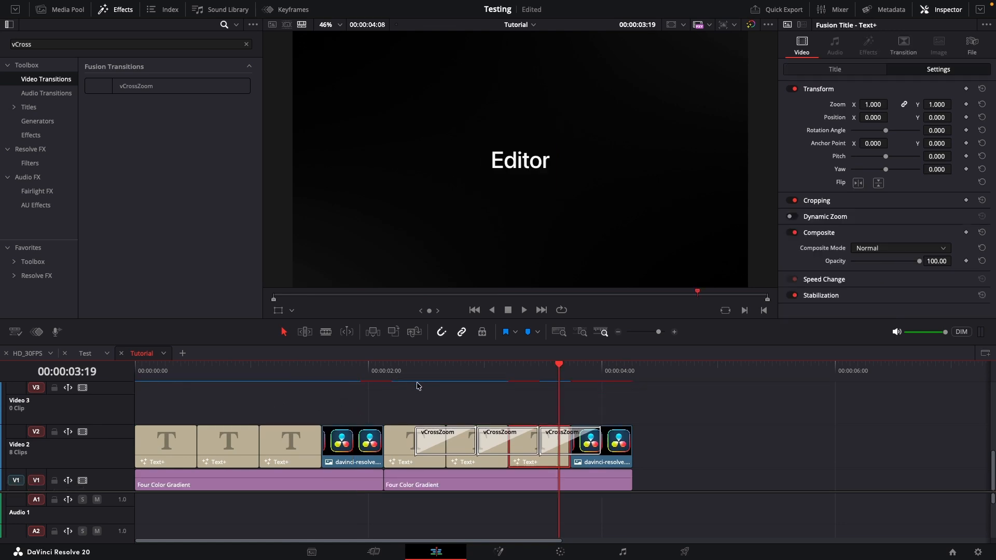
{"action": "key", "text": "ctrl+s"}
Add a Cross Dissolve transition at the cut between the first two Text+ clips on Video 2
{"action": "left_click", "coordinate": [199, 377]}
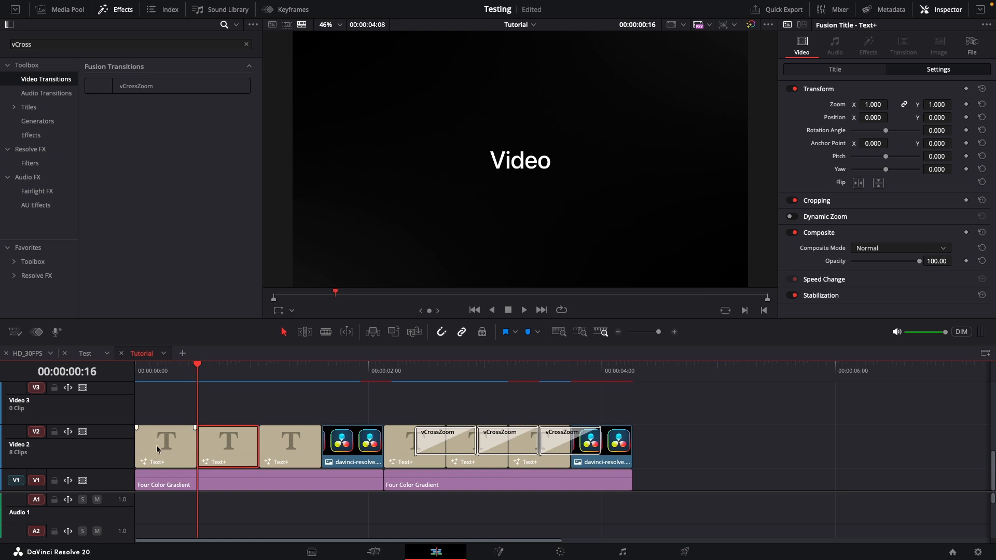
{"action": "key", "text": "shift+space"}
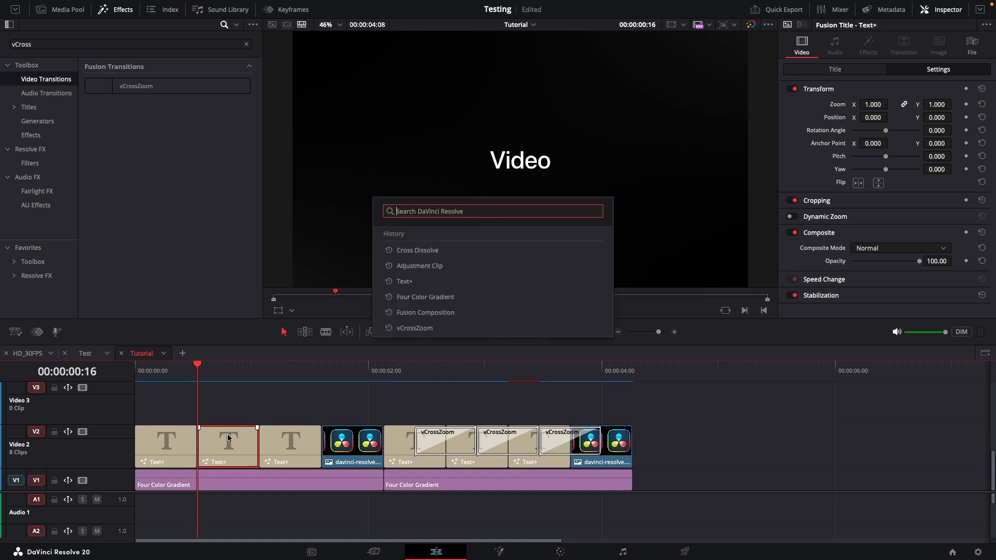
{"action": "type", "text": "cross"}
{"action": "key", "text": "Return"}
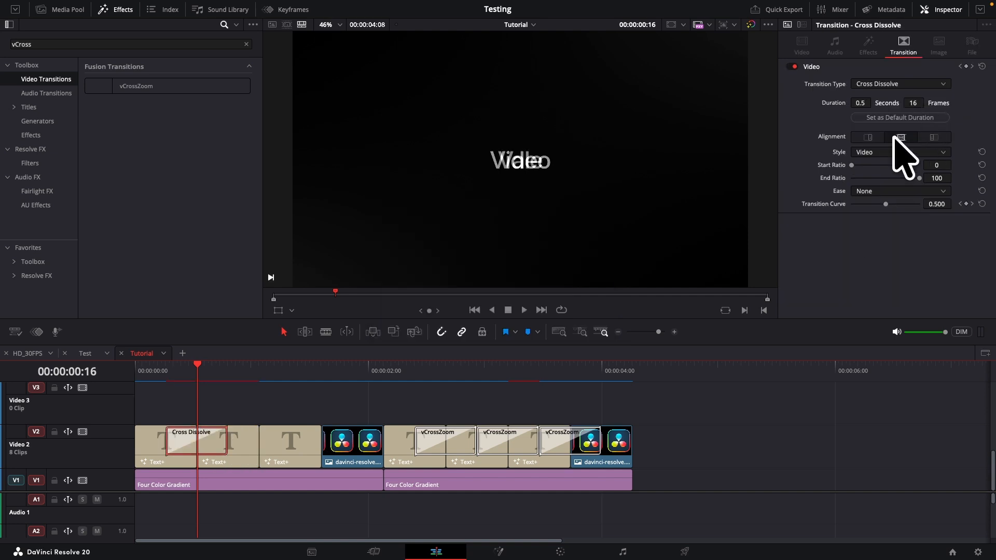
Convert the transition to a Fusion Cross Dissolve and open it for node editing
{"action": "right_click", "coordinate": [218, 445]}
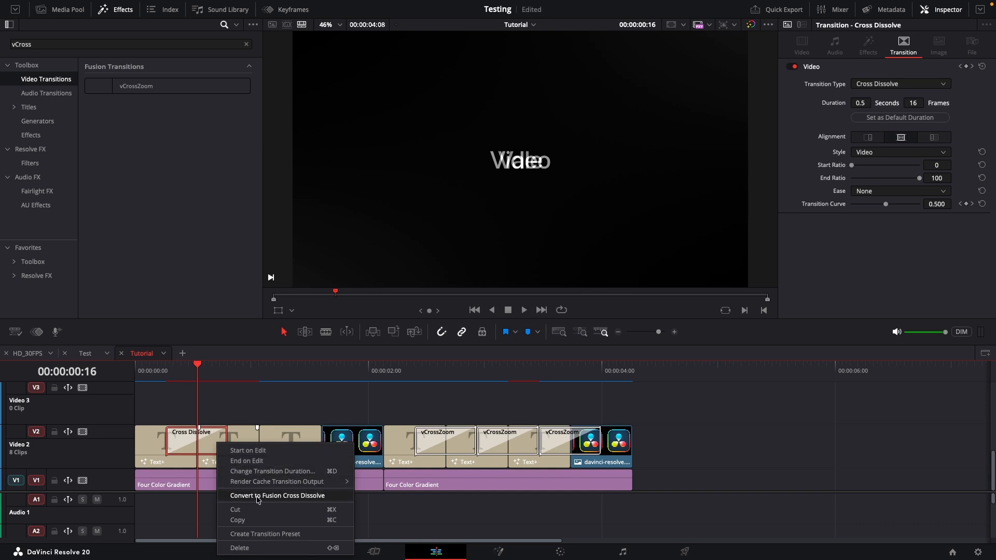
{"action": "left_click", "coordinate": [258, 497]}
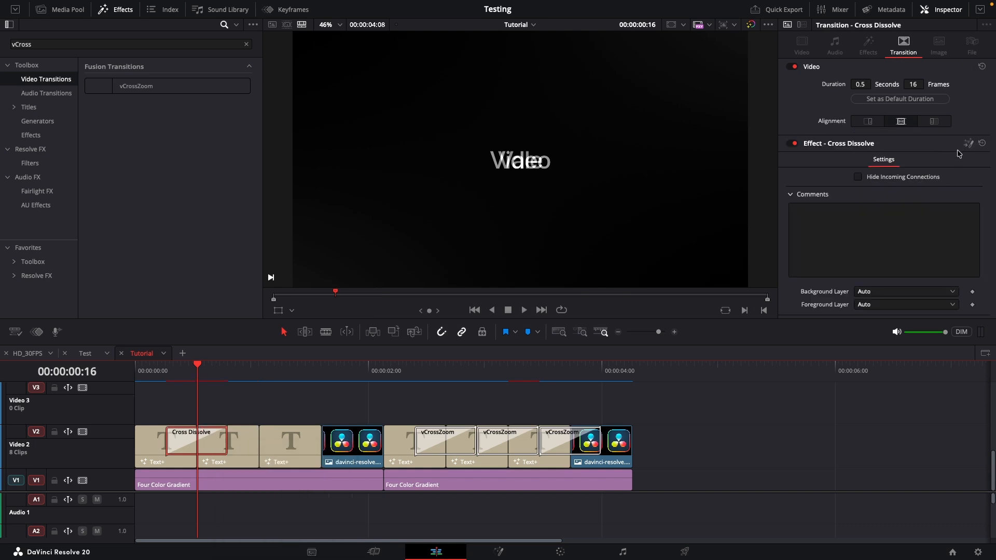
{"action": "left_click", "coordinate": [969, 144]}
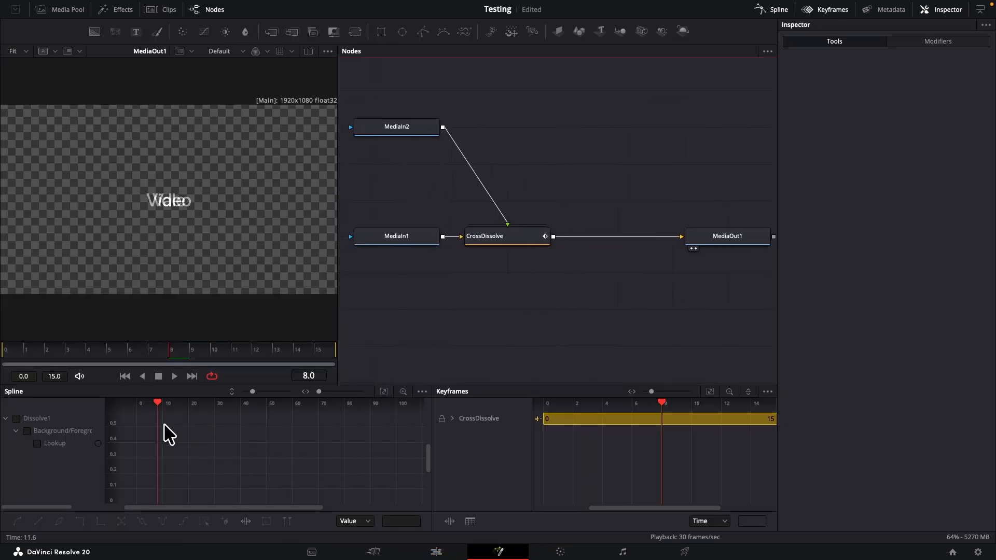
Hide the keyframe and spline editors, and arrange MediaIn2 directly above CrossDissolve with MediaIn1 spaced further away
{"action": "left_click", "coordinate": [830, 10]}
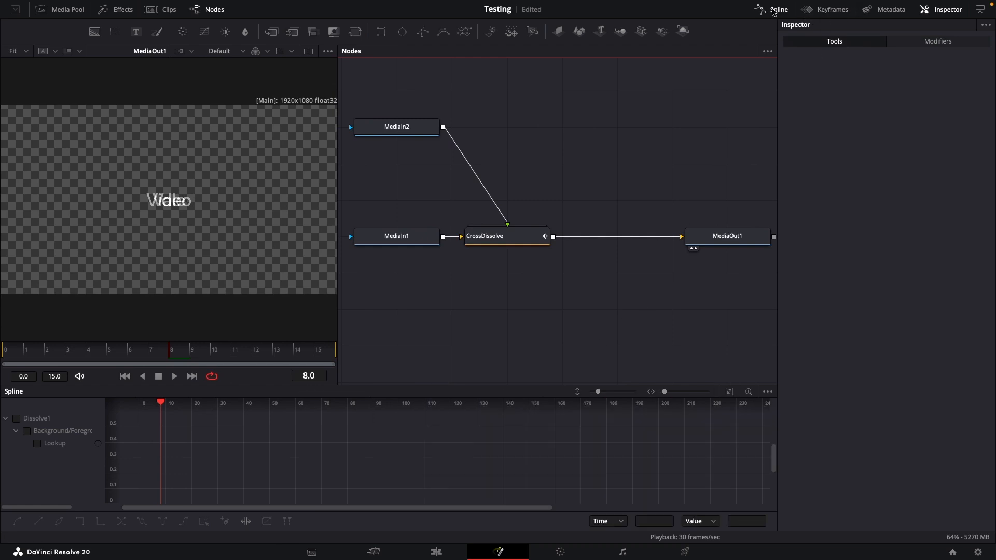
{"action": "left_click", "coordinate": [773, 10]}
{"action": "left_click_drag", "start_coordinate": [451, 192], "coordinate": [561, 191]}
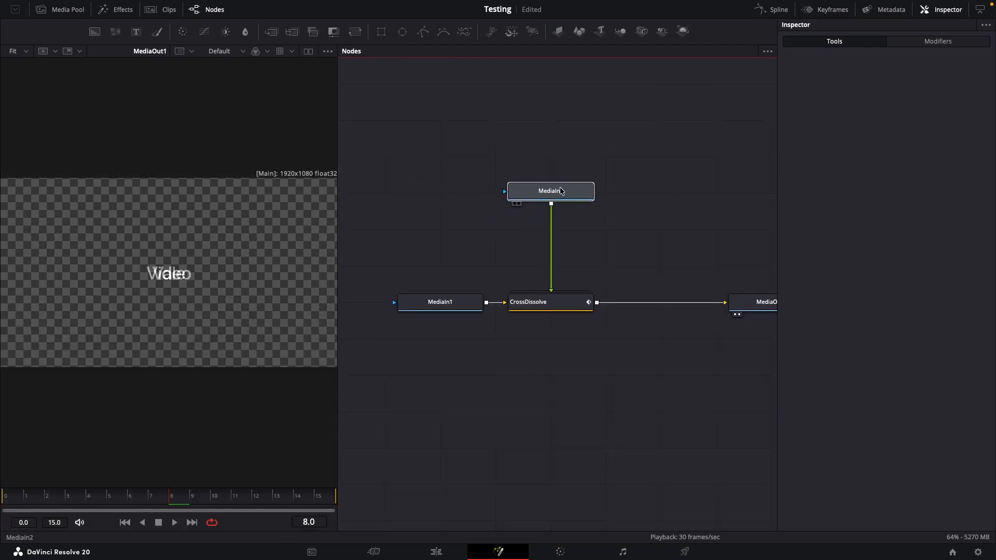
{"action": "left_click", "coordinate": [440, 302]}
{"action": "left_click_drag", "start_coordinate": [440, 302], "coordinate": [415, 302]}
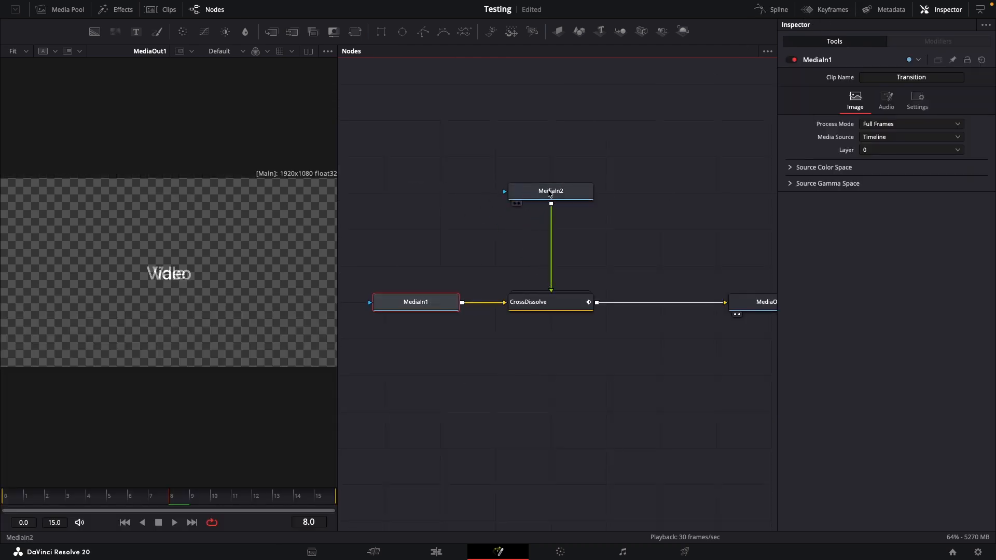
{"action": "scroll", "coordinate": [538, 259], "scroll_direction": "down", "scroll_amount": 2}
Replace the CrossDissolve node with a Switch node between MediaIn1 and MediaOut1
{"action": "left_click", "coordinate": [538, 258]}
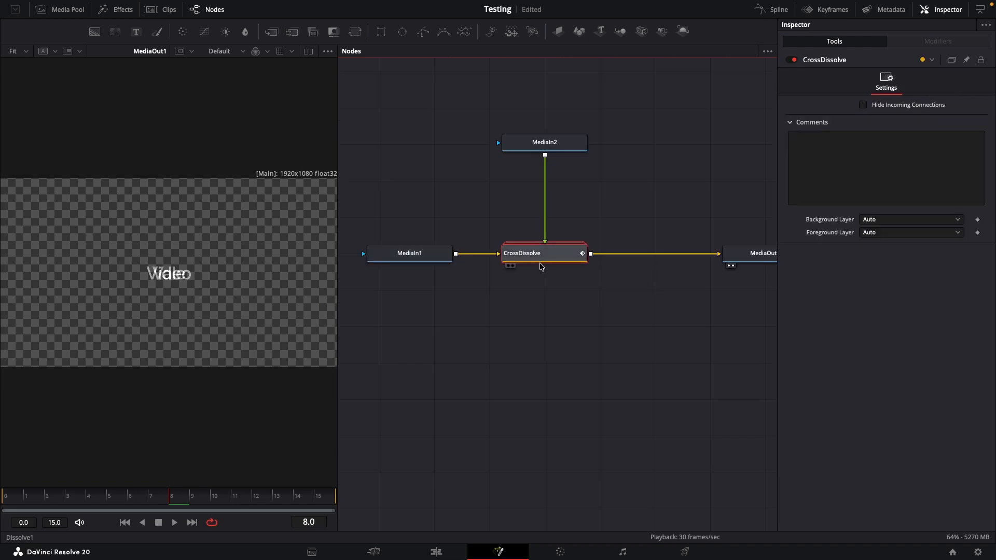
{"action": "key", "text": "Delete"}
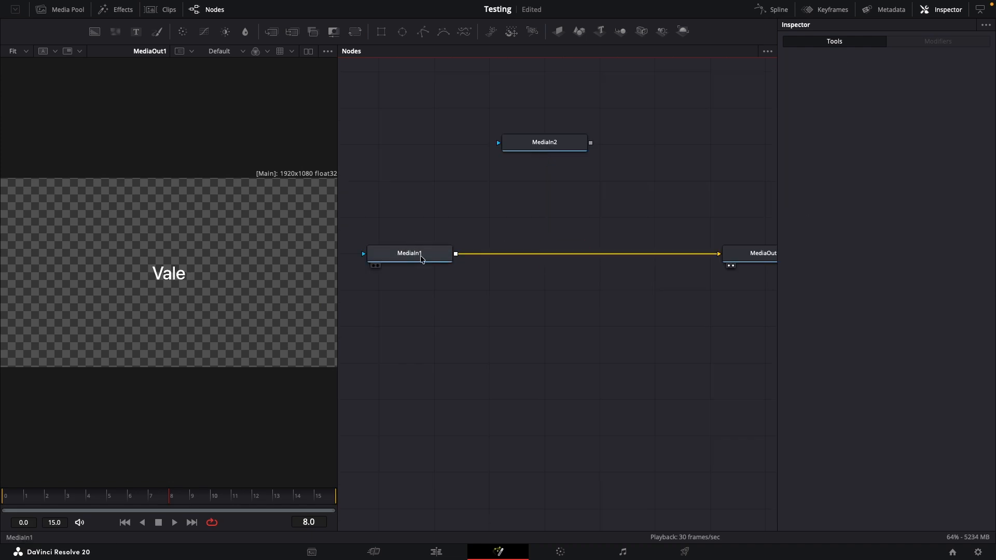
{"action": "left_click", "coordinate": [421, 258]}
{"action": "key", "text": "shift+space"}
{"action": "type", "text": "trans"}
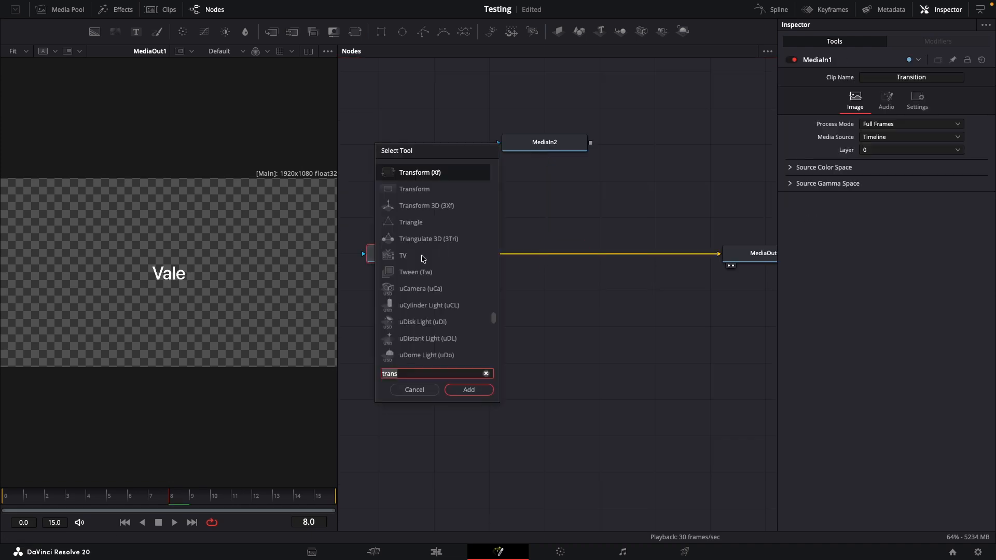
{"action": "type", "text": "sw"}
{"action": "key", "text": "Return"}
{"action": "left_click_drag", "start_coordinate": [493, 262], "coordinate": [547, 260]}
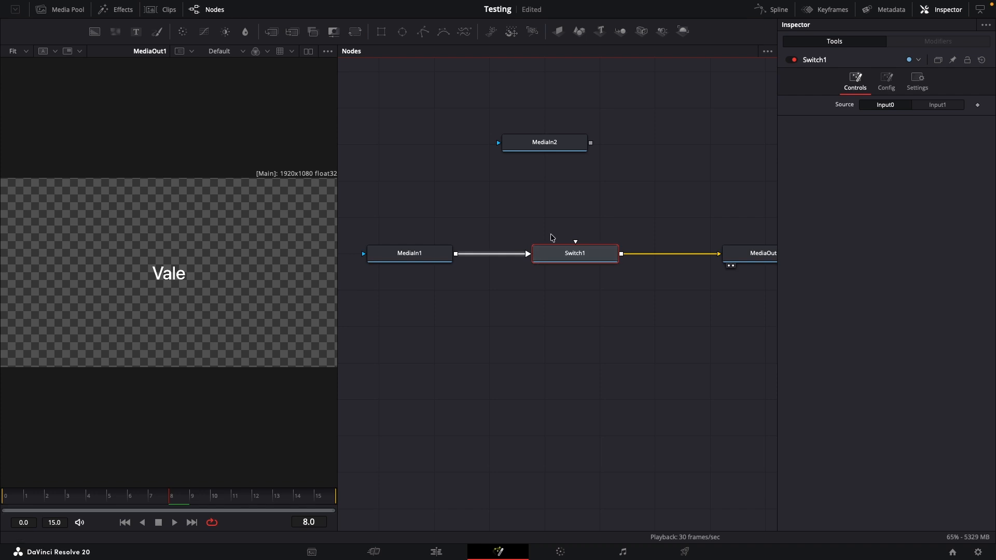
Connect MediaIn2 to the second input of the Switch node, align it above the Switch, and scrub the transition
{"action": "left_click", "coordinate": [564, 135]}
{"action": "left_click_drag", "start_coordinate": [590, 143], "coordinate": [575, 241]}
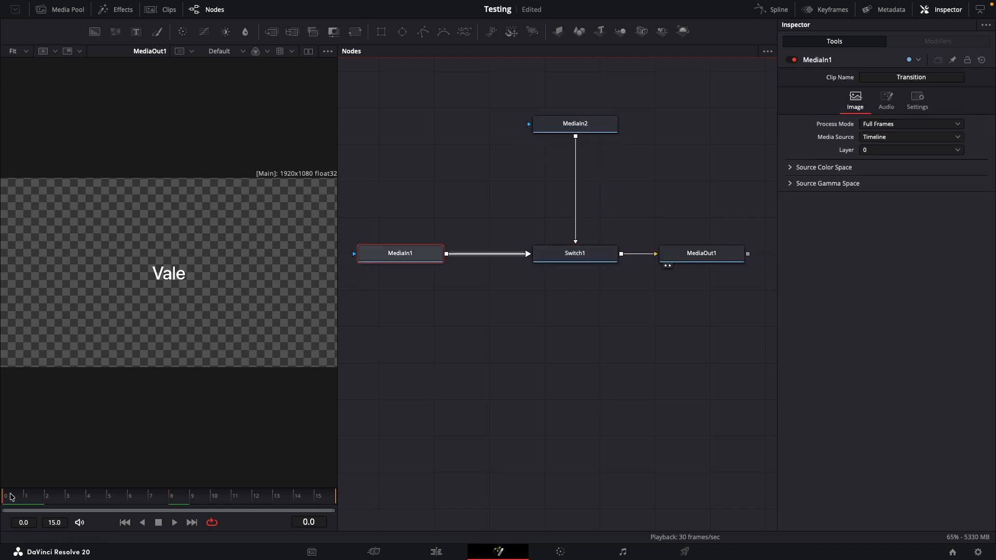
{"action": "left_click_drag", "start_coordinate": [11, 498], "coordinate": [231, 498]}
Add an expression to the Switch node's Source parameter and begin it with iif (time )
{"action": "left_click", "coordinate": [550, 258]}
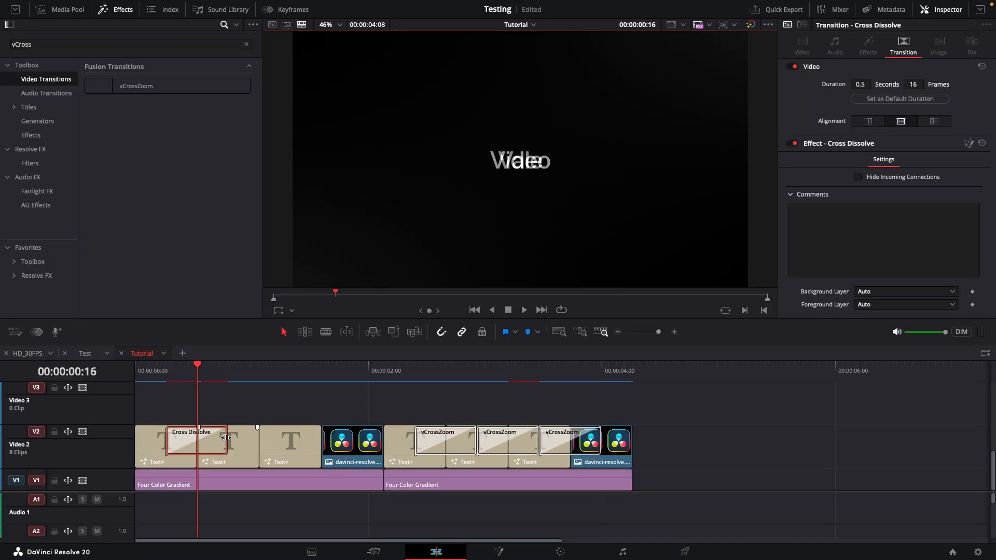
{"action": "mouse_move", "coordinate": [226, 438]}
{"action": "left_mouse_down"}
{"action": "mouse_move", "coordinate": [248, 439]}
{"action": "mouse_move", "coordinate": [229, 437]}
{"action": "left_mouse_up"}
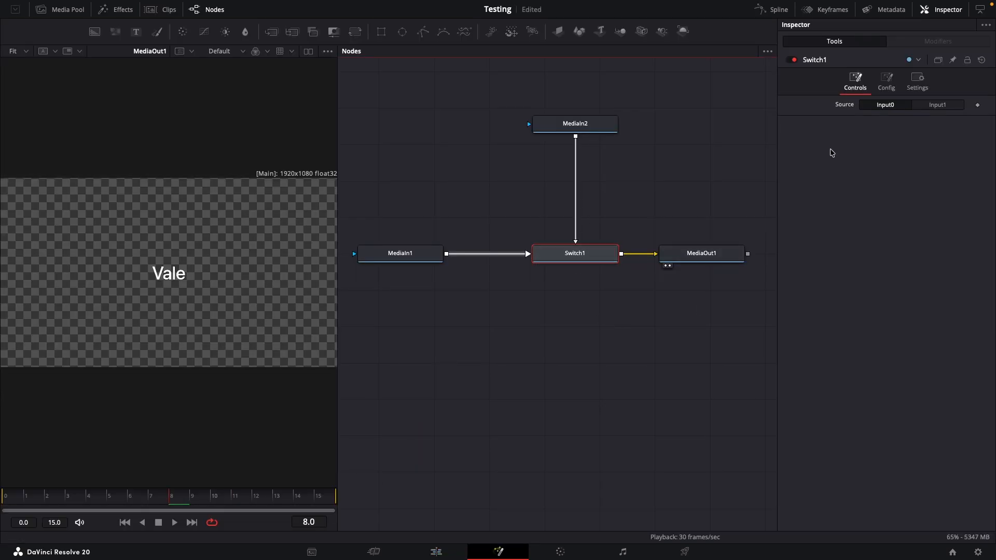
{"action": "right_click", "coordinate": [845, 108]}
{"action": "left_click", "coordinate": [882, 240]}
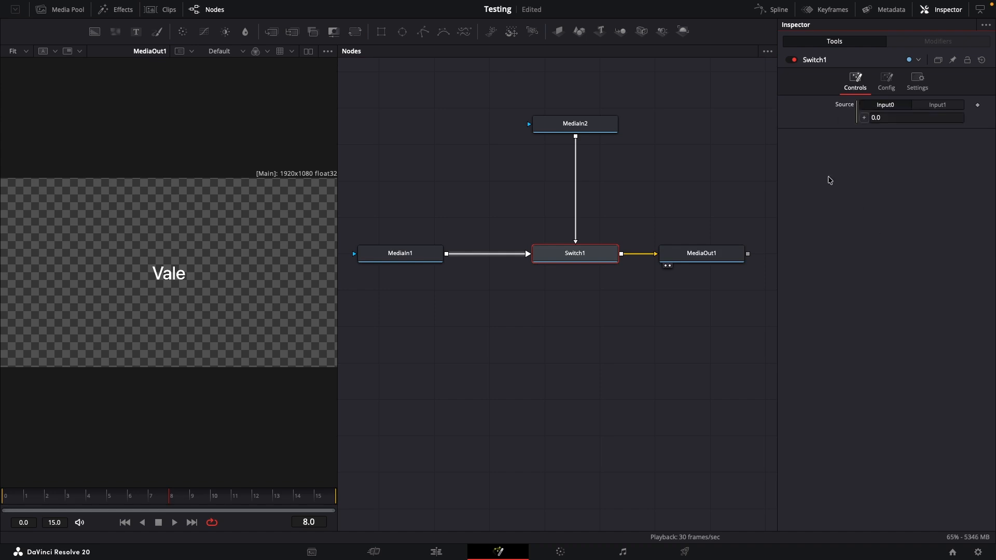
{"action": "left_click", "coordinate": [861, 118]}
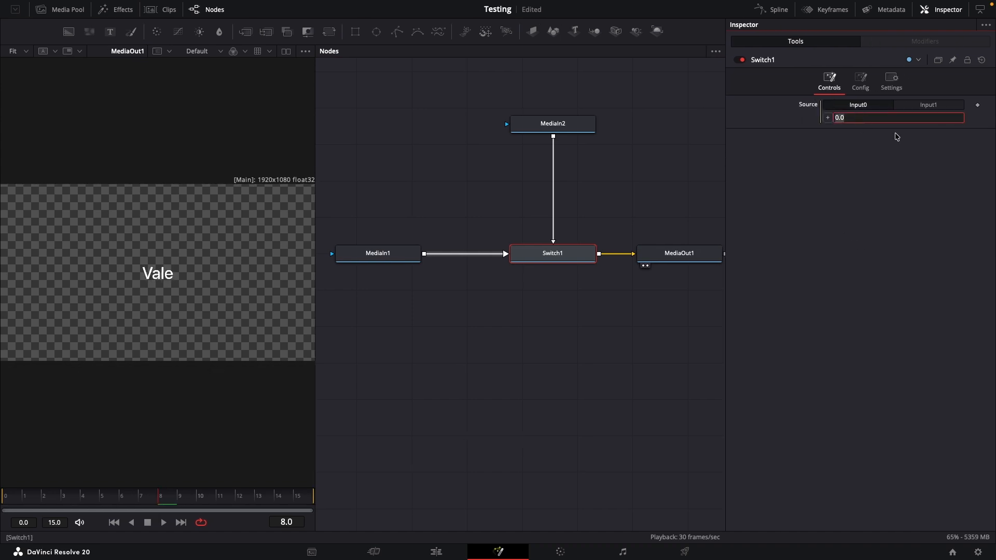
{"action": "key", "text": "BackSpace"}
{"action": "double_click", "coordinate": [852, 118]}
{"action": "left_click", "coordinate": [857, 141]}
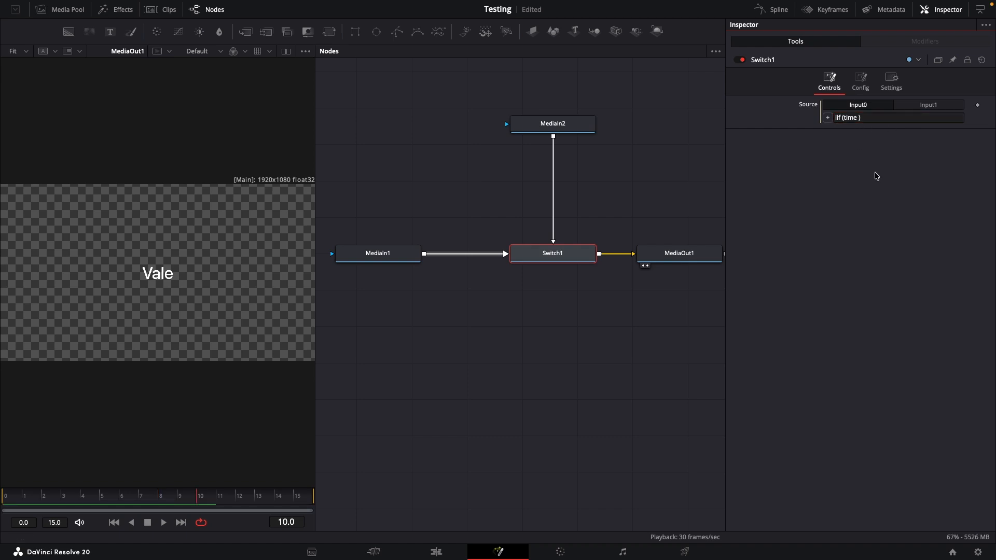
{"action": "left_click", "coordinate": [859, 118]}
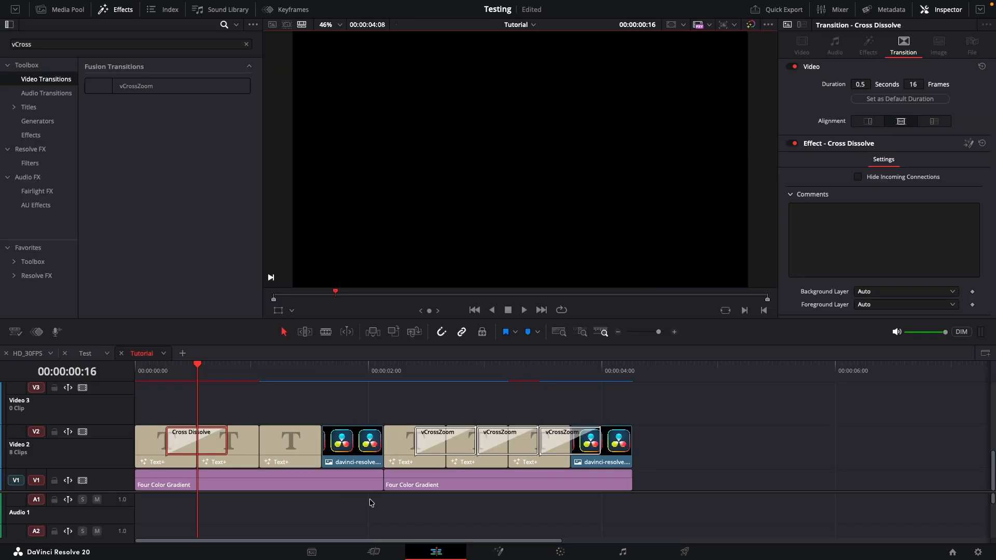
{"action": "left_click", "coordinate": [645, 384]}
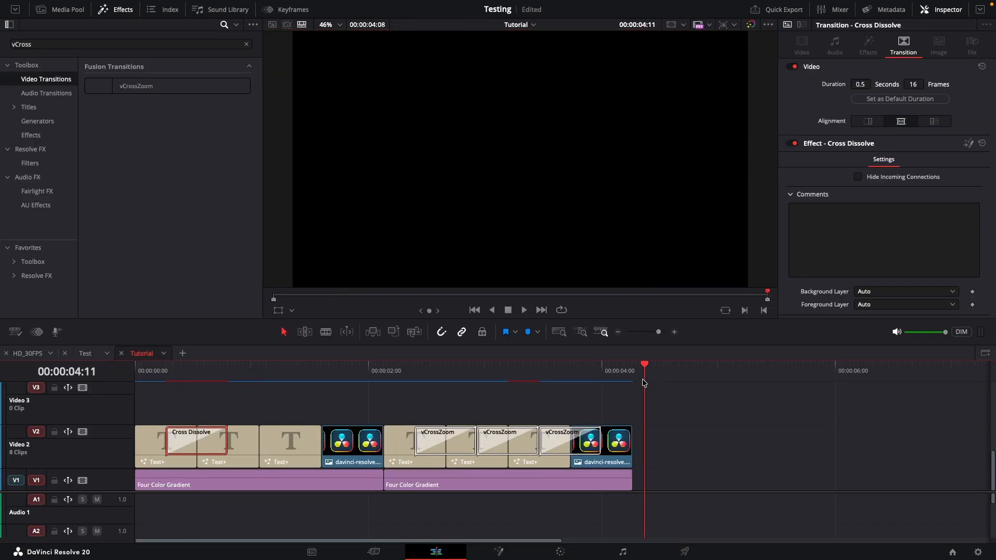
{"action": "key", "text": "ctrl+v"}
{"action": "left_click", "coordinate": [368, 372]}
{"action": "left_click", "coordinate": [443, 488]}
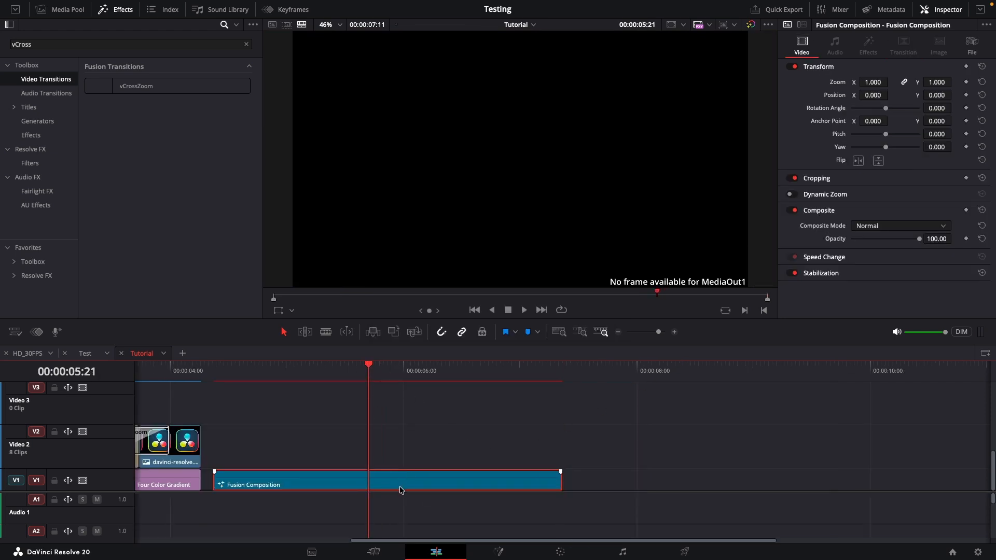
{"action": "key", "text": "Delete"}
Reopen the transition's nodes and extend the Source expression's condition to time > comp.RenderEnd / 2
{"action": "scroll", "coordinate": [487, 451], "scroll_direction": "left", "scroll_amount": 10}
{"action": "left_click", "coordinate": [213, 381]}
{"action": "left_click", "coordinate": [222, 435]}
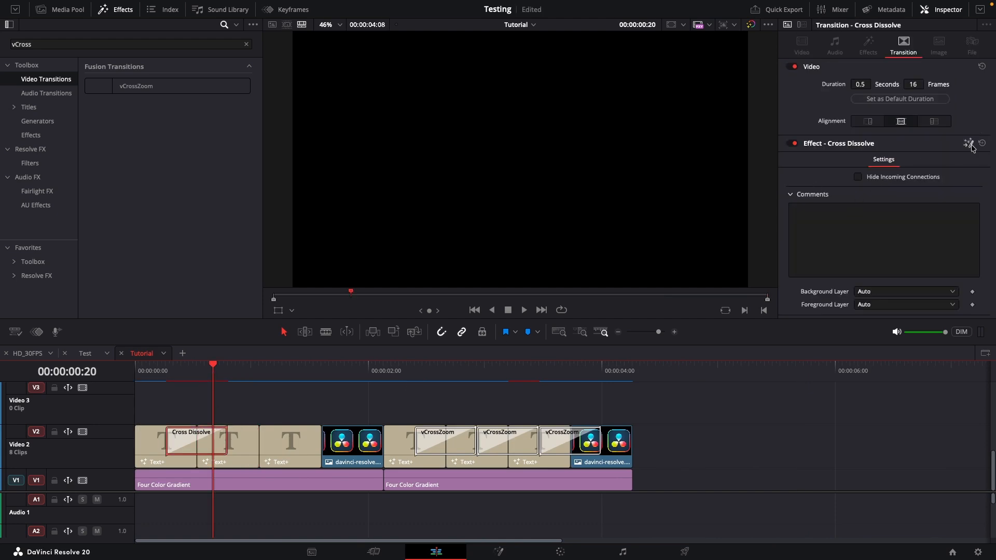
{"action": "left_click", "coordinate": [969, 144]}
{"action": "left_click", "coordinate": [898, 122]}
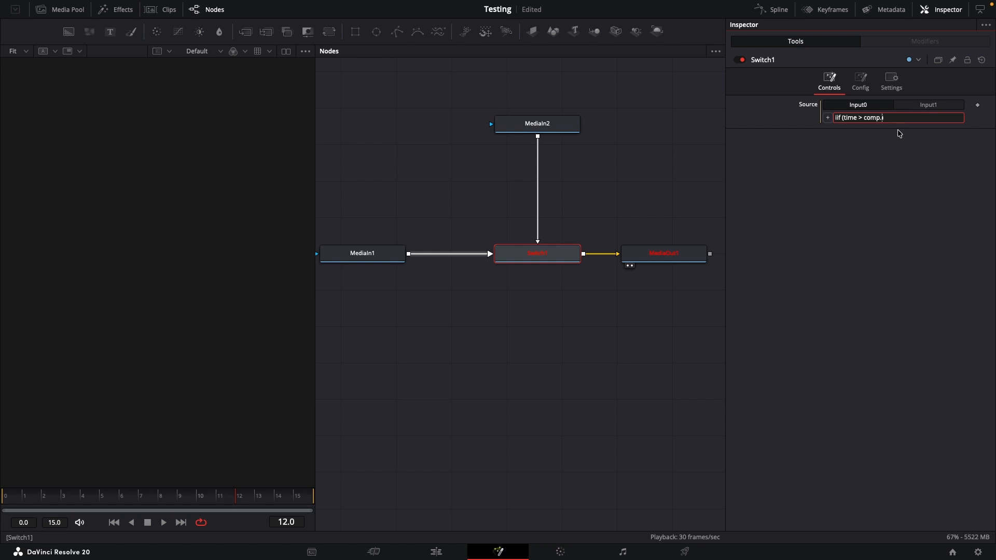
{"action": "type", "text": "enderEnd / 2"}
{"action": "left_click_drag", "start_coordinate": [59, 497], "coordinate": [144, 501]}
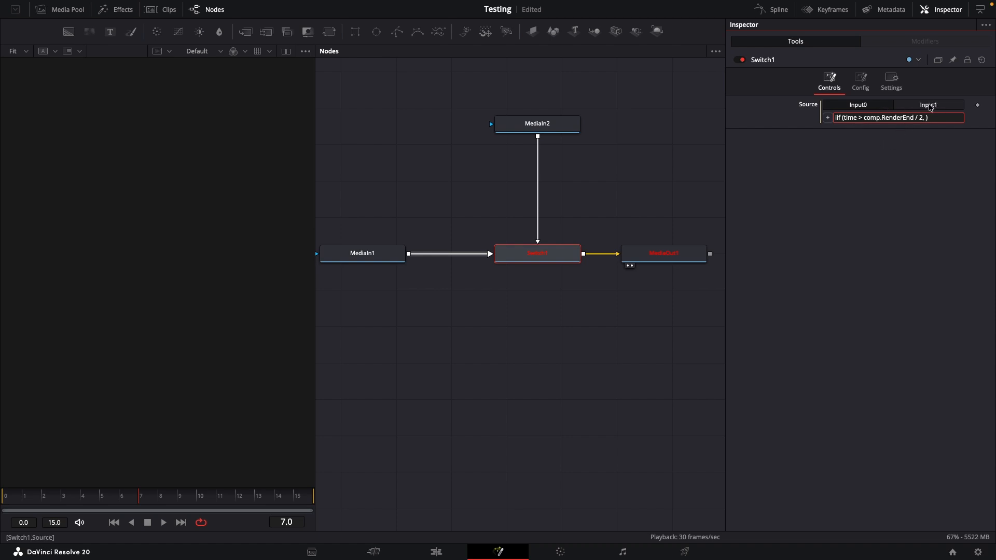
Complete the Source expression as iif (time > comp.RenderEnd / 2, 1, 0) and scrub the transition to check the switch
{"action": "type", "text": "1"}
{"action": "type", "text": ", "}
{"action": "type", "text": "0"}
{"action": "key", "text": "Return"}
{"action": "left_click_drag", "start_coordinate": [79, 499], "coordinate": [233, 504]}
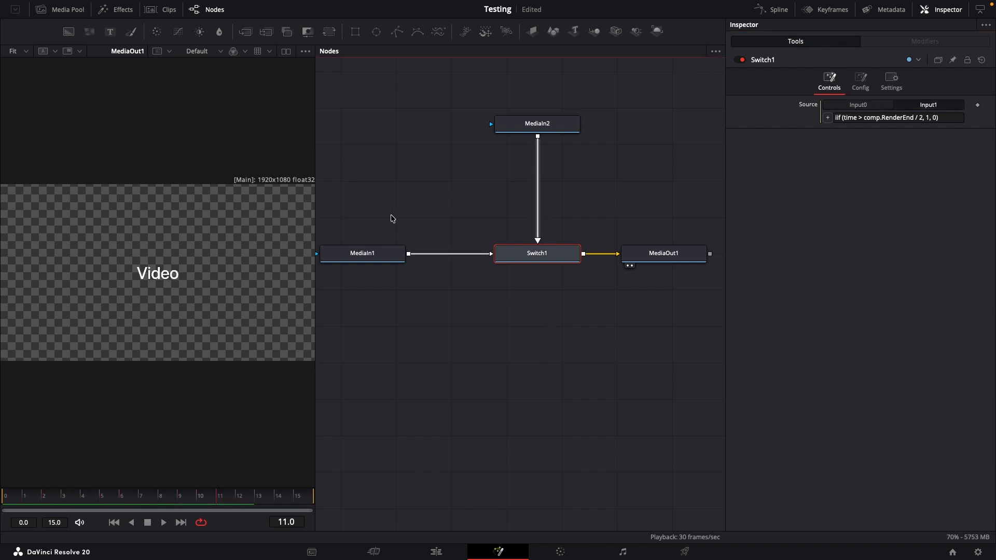
Insert a Transform node between MediaIn1 and Switch1 and rename it sizeDownAnim
{"action": "scroll", "coordinate": [586, 146], "scroll_direction": "left", "scroll_amount": 4}
{"action": "left_click_drag", "start_coordinate": [484, 247], "coordinate": [413, 247]}
{"action": "scroll", "coordinate": [486, 285], "scroll_direction": "up", "scroll_amount": 1}
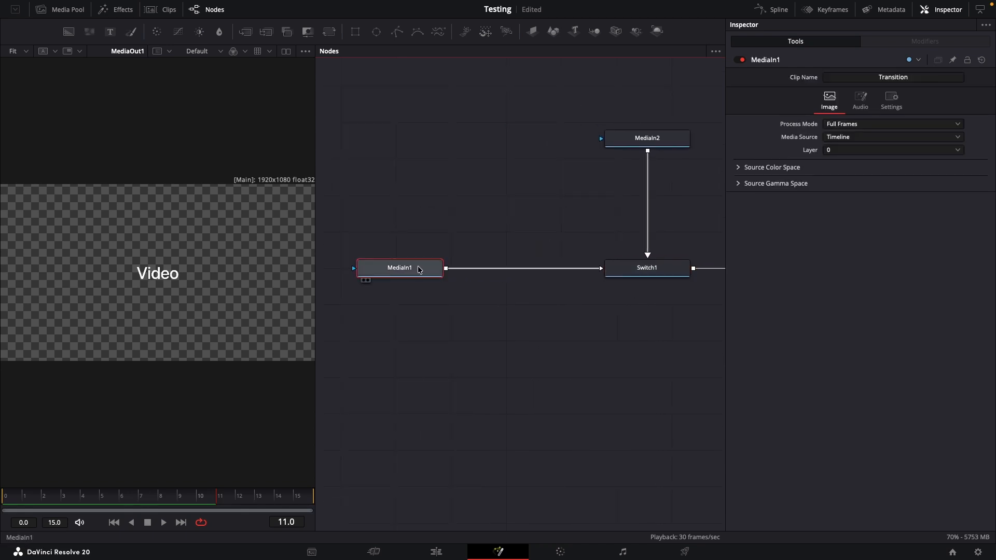
{"action": "key", "text": "shift+space"}
{"action": "type", "text": "transform"}
{"action": "key", "text": "Return"}
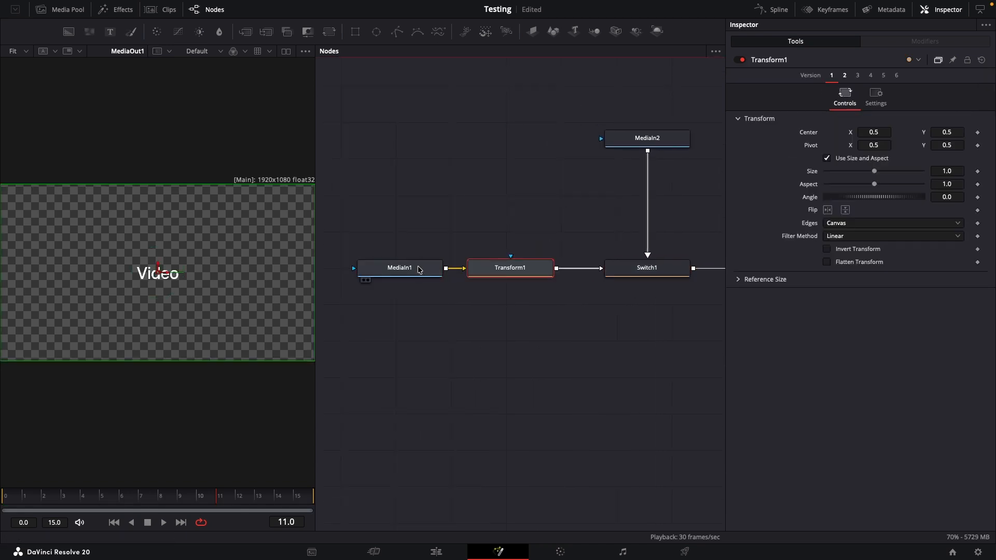
{"action": "key", "text": "F2"}
{"action": "type", "text": "sizeDownAnim"}
{"action": "key", "text": "Return"}
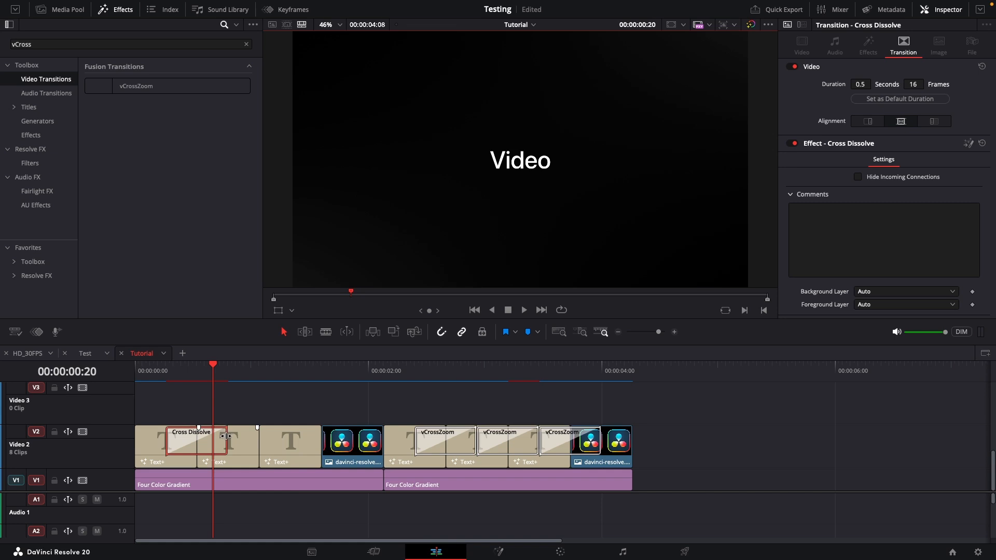
{"action": "mouse_move", "coordinate": [231, 437]}
{"action": "left_mouse_down"}
{"action": "mouse_move", "coordinate": [242, 437]}
{"action": "mouse_move", "coordinate": [212, 437]}
{"action": "left_mouse_up"}
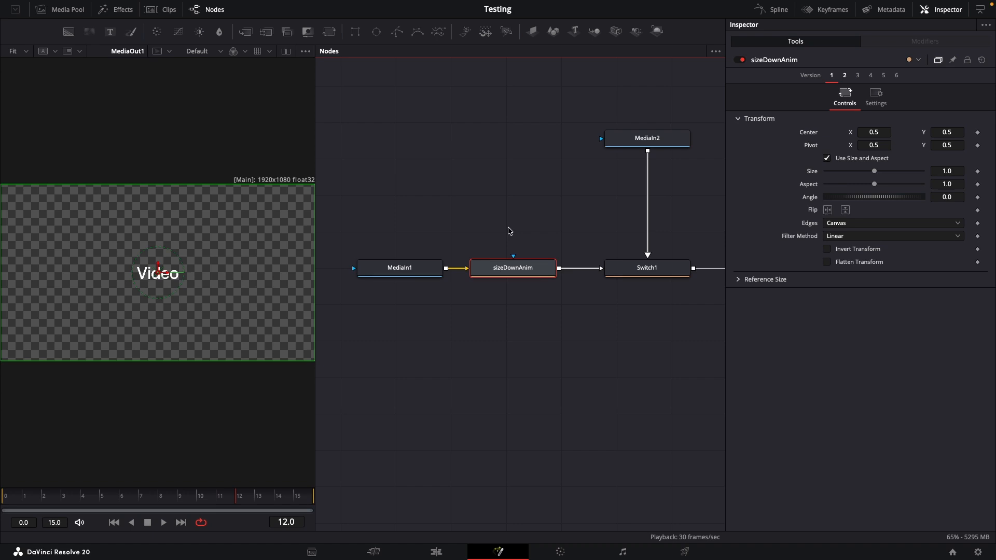
Modify the sizeDownAnim node's Size with Anim Curves and open the modifier's controls
{"action": "right_click", "coordinate": [812, 172]}
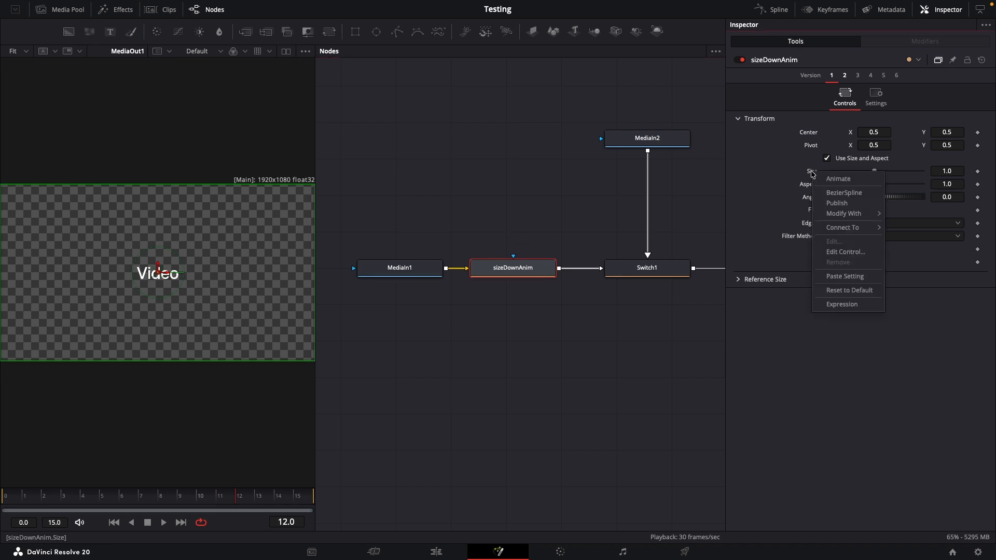
{"action": "mouse_move", "coordinate": [847, 214]}
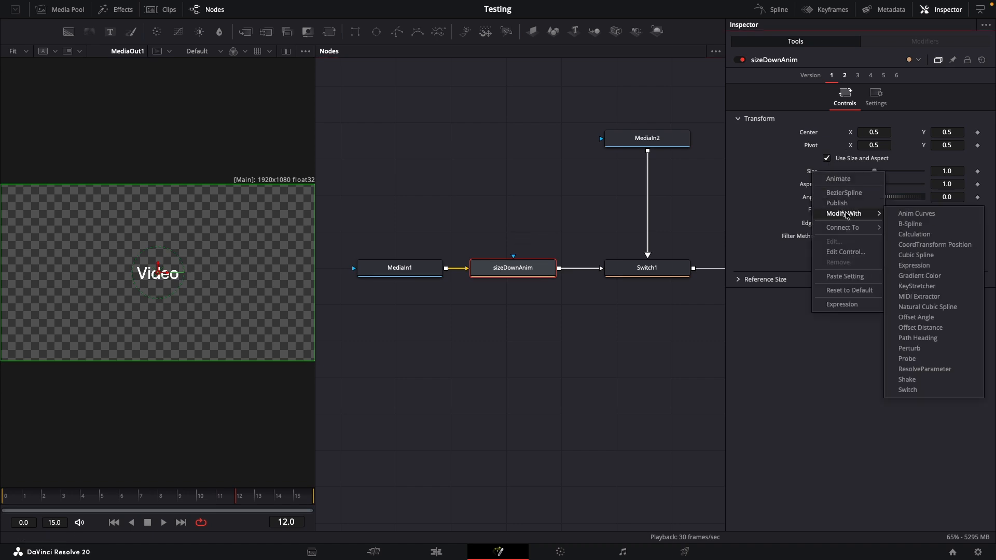
{"action": "left_click", "coordinate": [902, 213]}
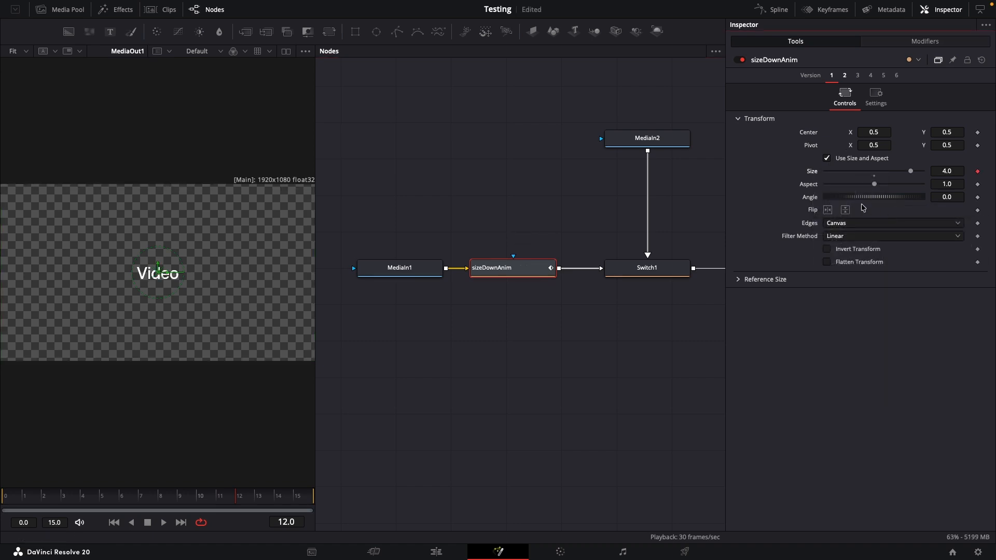
{"action": "left_click", "coordinate": [916, 46]}
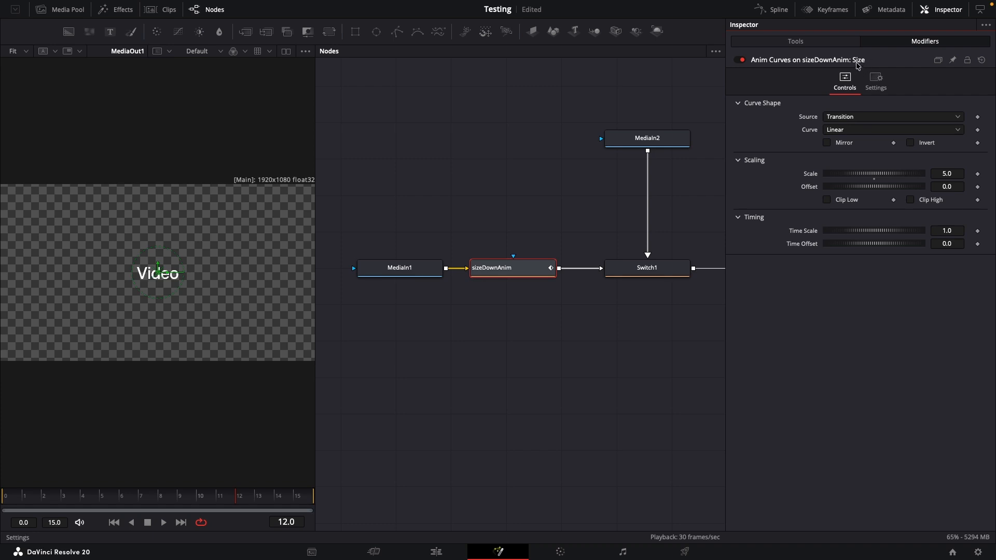
{"action": "left_click", "coordinate": [829, 41]}
{"action": "left_click", "coordinate": [908, 41]}
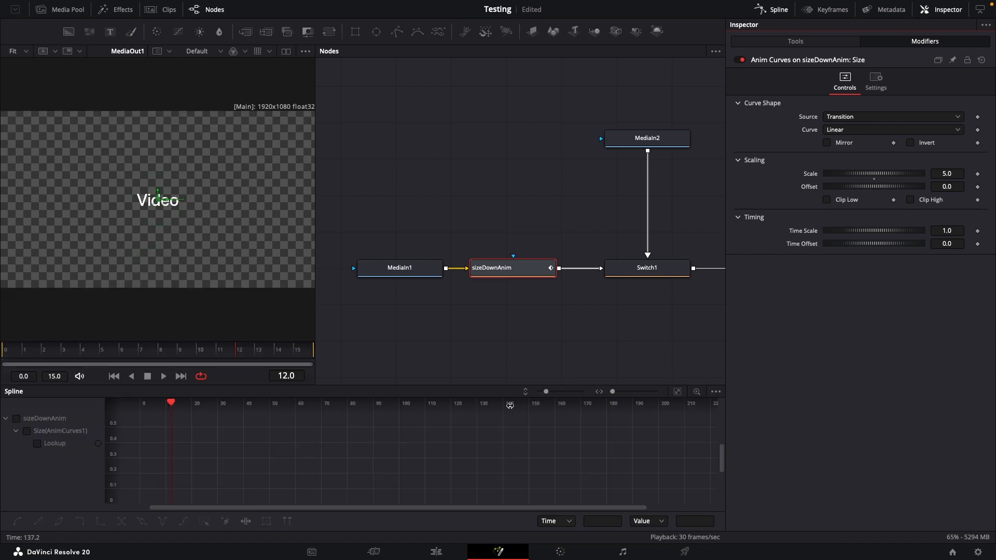
Set the Anim Curves modifier's curve to Easing, with Quart for both In and Out
{"action": "left_click", "coordinate": [839, 131]}
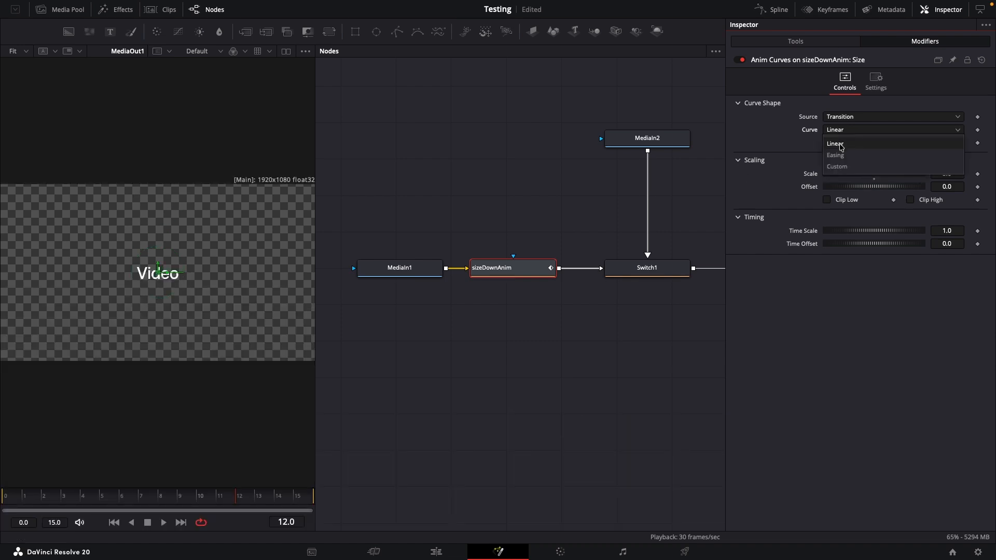
{"action": "left_click", "coordinate": [845, 157]}
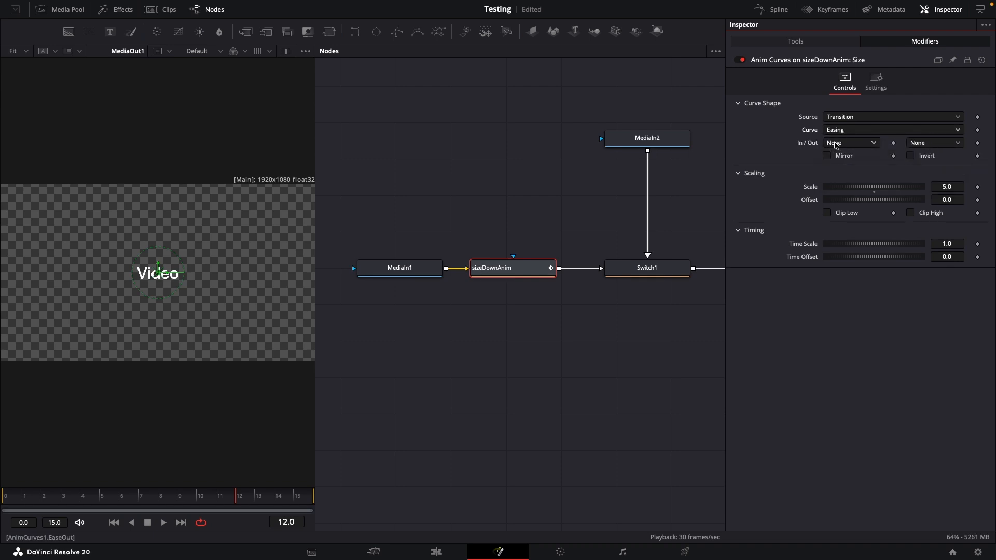
{"action": "left_click", "coordinate": [837, 144]}
{"action": "left_click", "coordinate": [845, 203]}
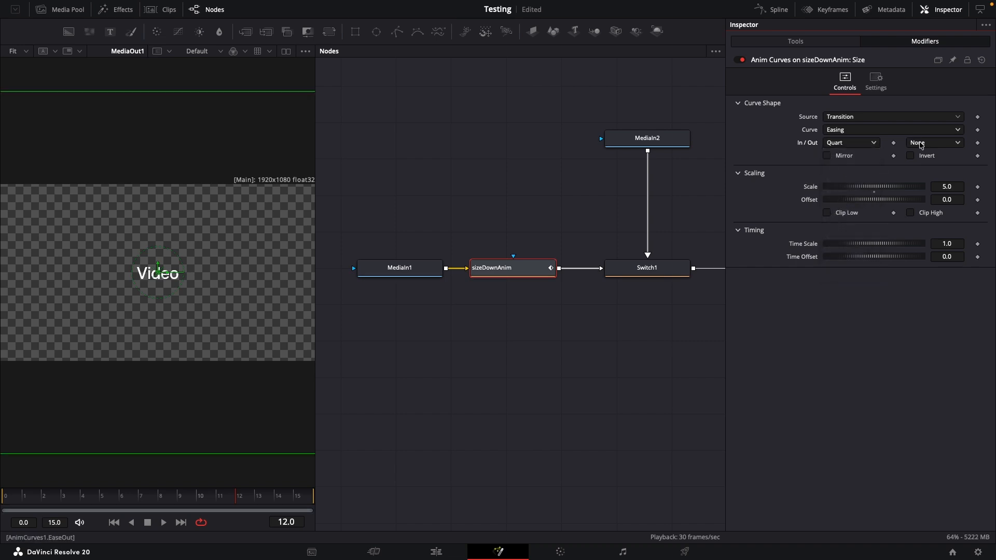
{"action": "left_click", "coordinate": [920, 144]}
{"action": "left_click", "coordinate": [926, 150]}
Add an expression to the Out easing and link it to the In easing as EaseIn
{"action": "right_click", "coordinate": [928, 147]}
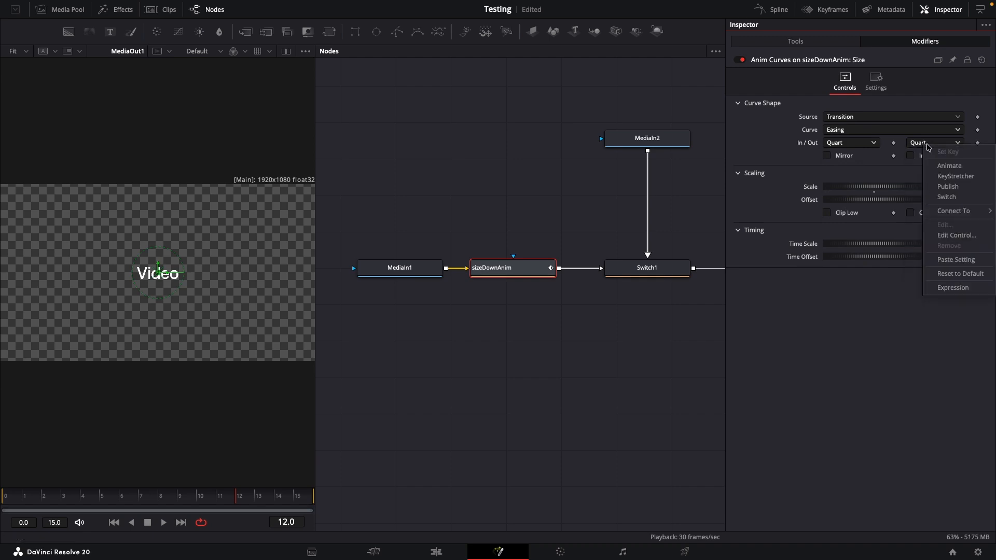
{"action": "left_click", "coordinate": [953, 288]}
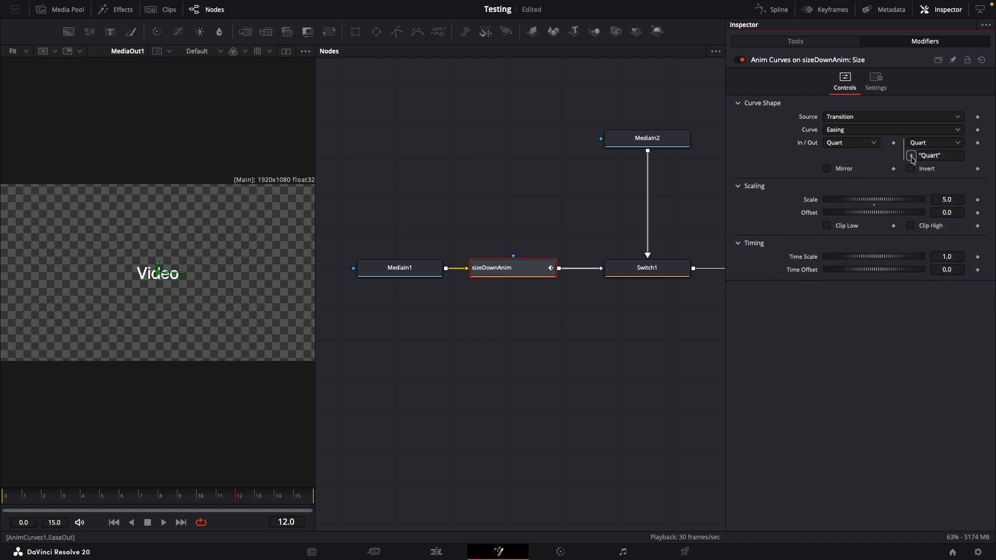
{"action": "left_click_drag", "start_coordinate": [910, 156], "coordinate": [851, 146]}
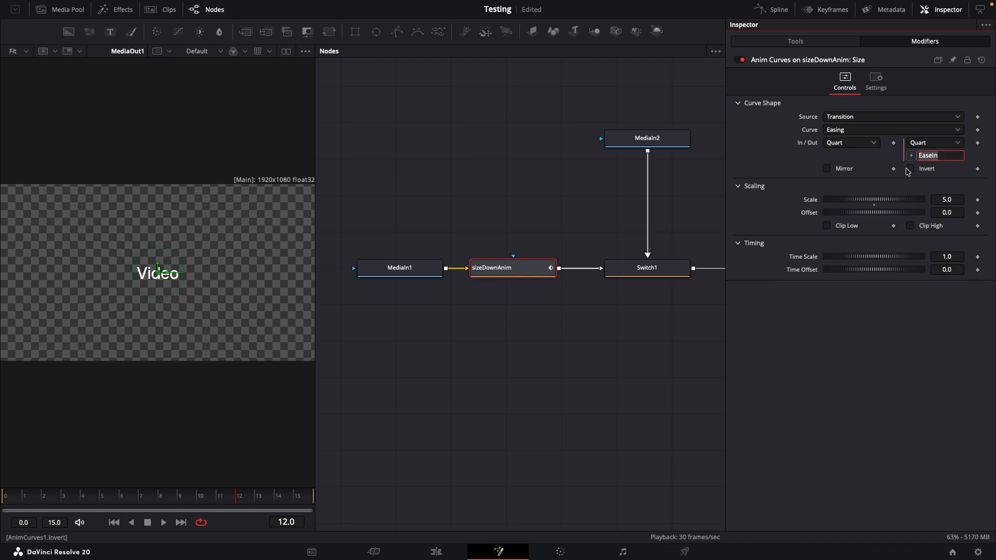
Change the In easing to Sine and back to Quart to test the link with Out
{"action": "left_click", "coordinate": [862, 147]}
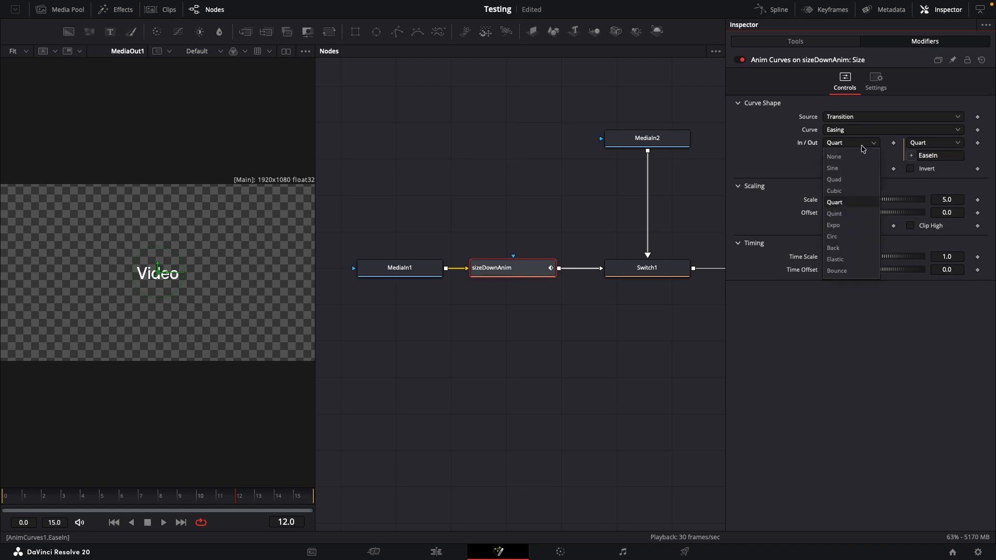
{"action": "left_click", "coordinate": [844, 170]}
{"action": "left_click", "coordinate": [849, 145]}
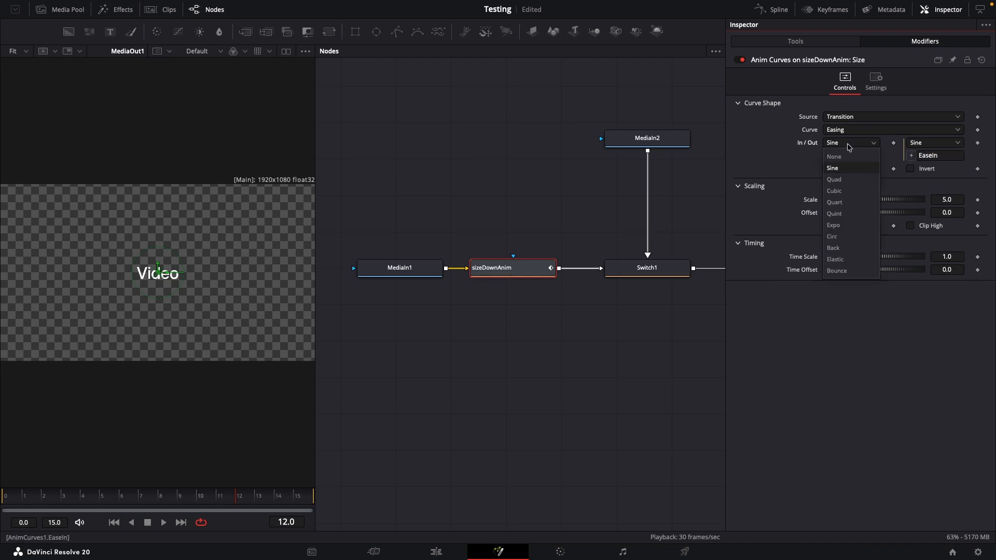
{"action": "left_click", "coordinate": [845, 203]}
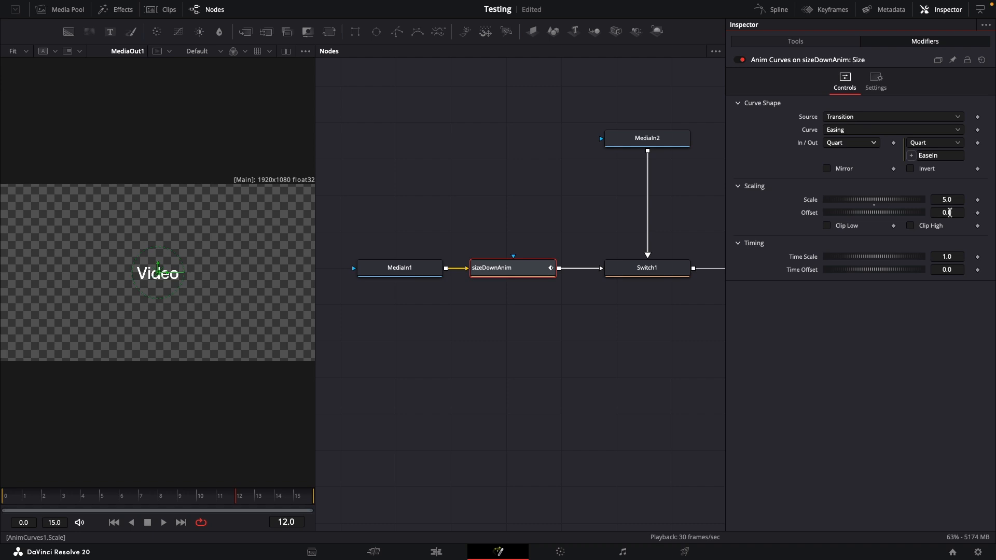
Check the node's Size at frame 0 and set the Anim Curves Offset to 1
{"action": "left_click", "coordinate": [826, 41]}
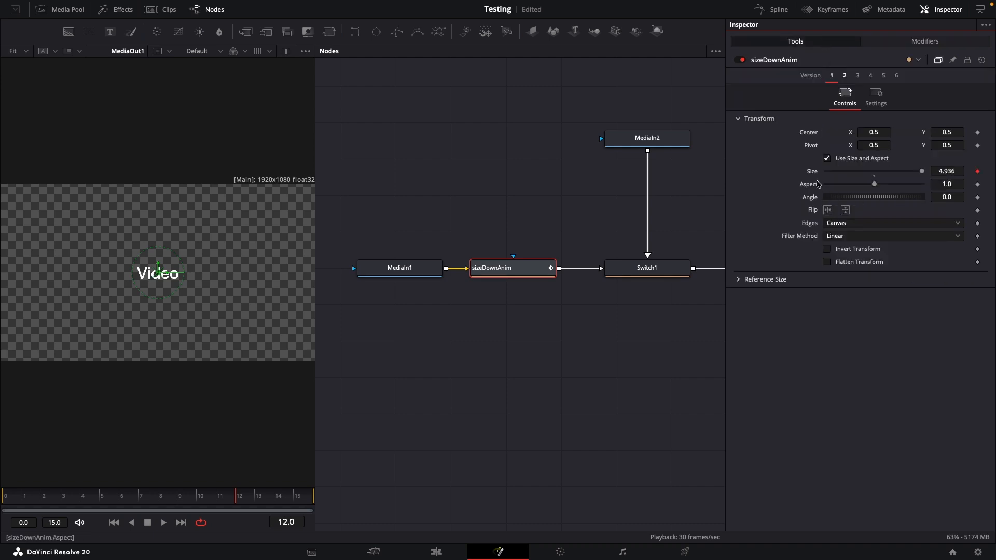
{"action": "left_click_drag", "start_coordinate": [24, 497], "coordinate": [7, 500]}
{"action": "left_click", "coordinate": [909, 43]}
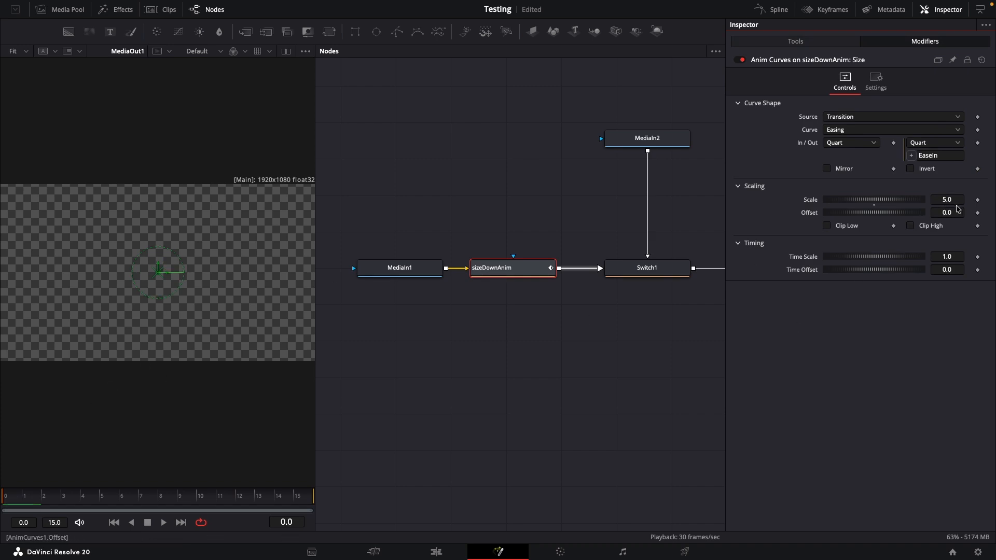
{"action": "type", "text": "1"}
{"action": "key", "text": "Return"}
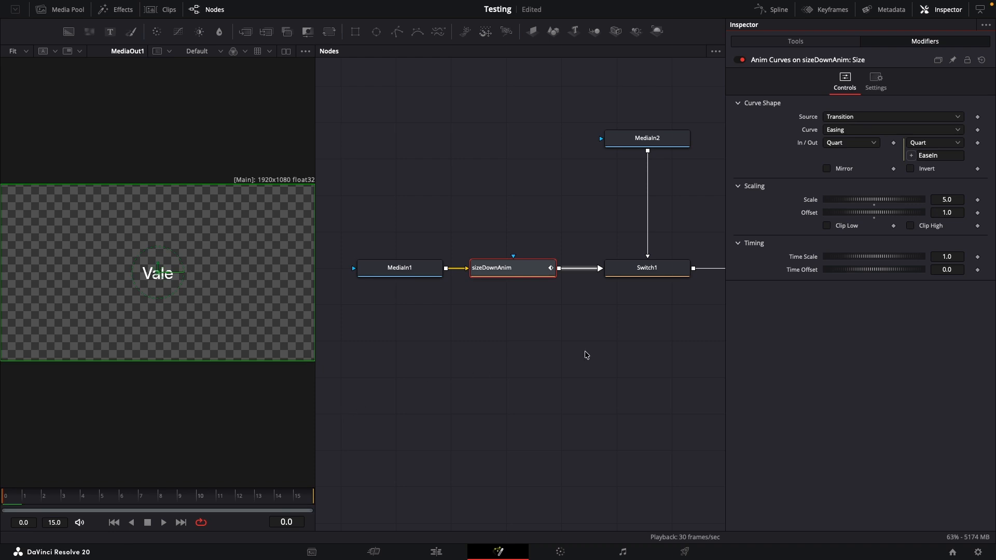
Set the Anim Curves Offset to 0.5 and leave the Scale value as it is
{"action": "left_click", "coordinate": [959, 210]}
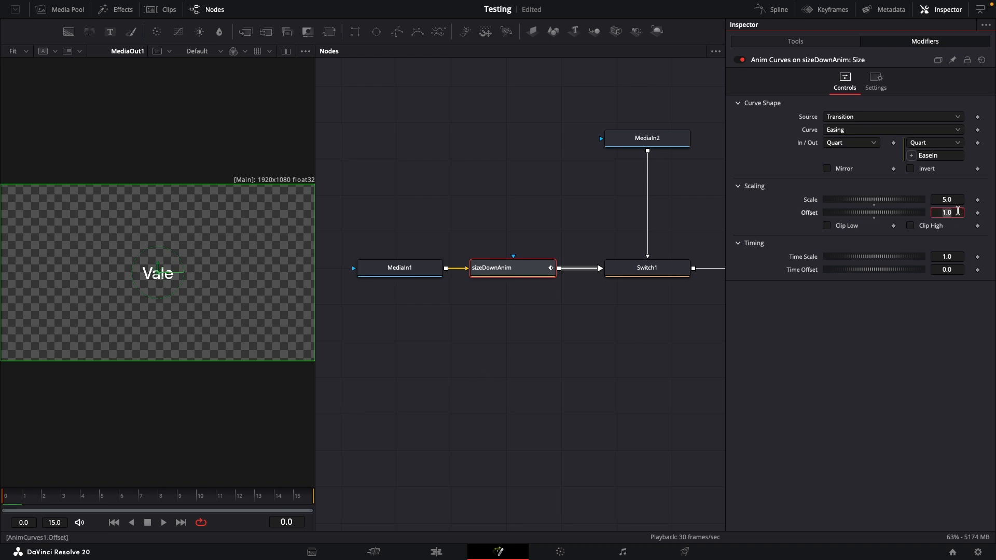
{"action": "type", "text": "0.5"}
{"action": "key", "text": "Return"}
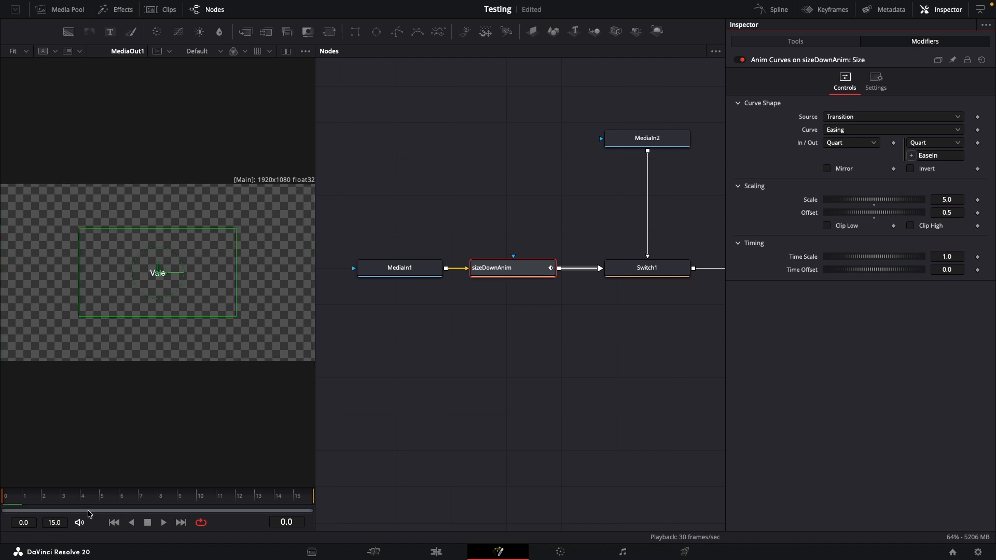
{"action": "left_click", "coordinate": [951, 199]}
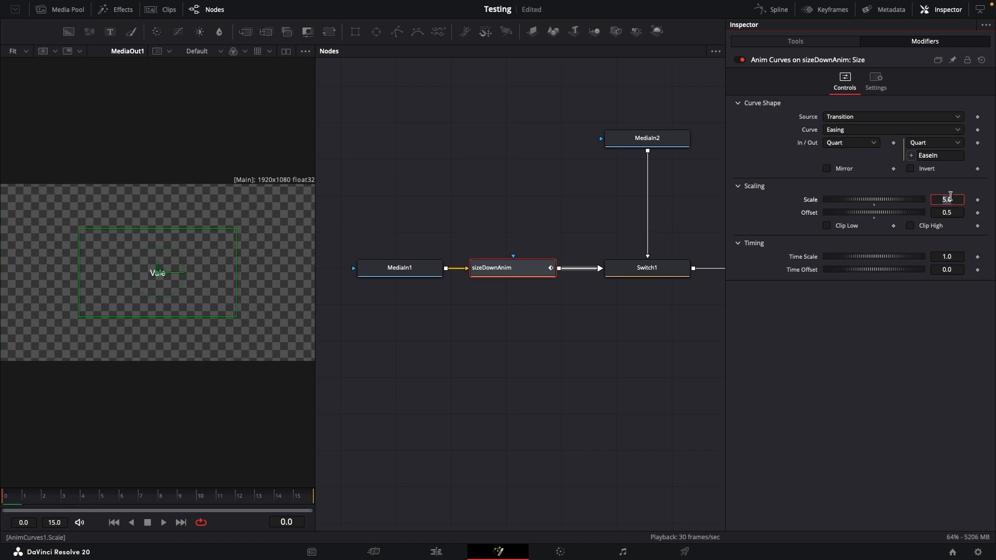
{"action": "key", "text": "Return"}
Scrub to the last frame to check sizeDownAnim's Size and set the Anim Curves Scale to 0.5
{"action": "left_click", "coordinate": [810, 41]}
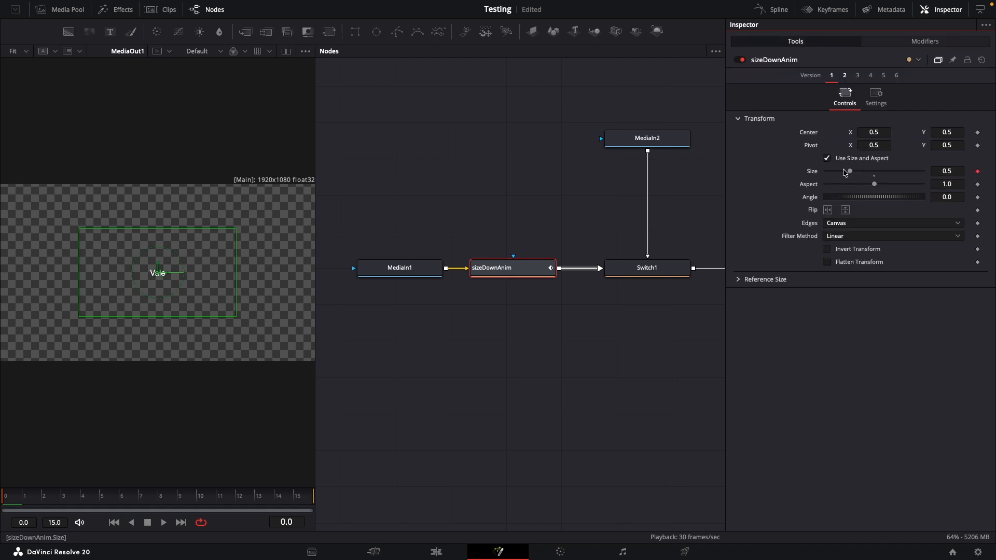
{"action": "left_click_drag", "start_coordinate": [24, 495], "coordinate": [305, 507]}
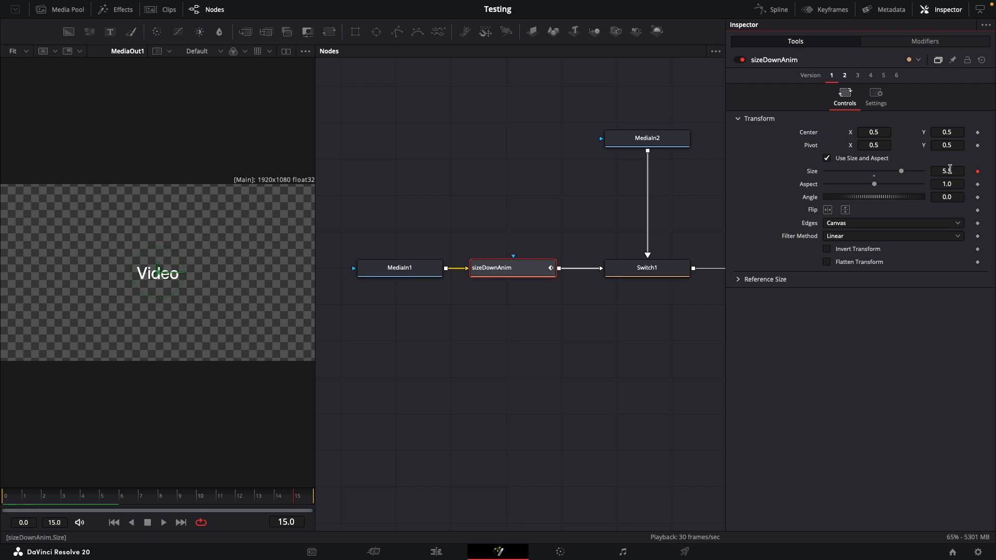
{"action": "left_click", "coordinate": [919, 61]}
{"action": "left_click", "coordinate": [947, 200]}
{"action": "key", "text": "BackSpace"}
{"action": "key", "text": "Return"}
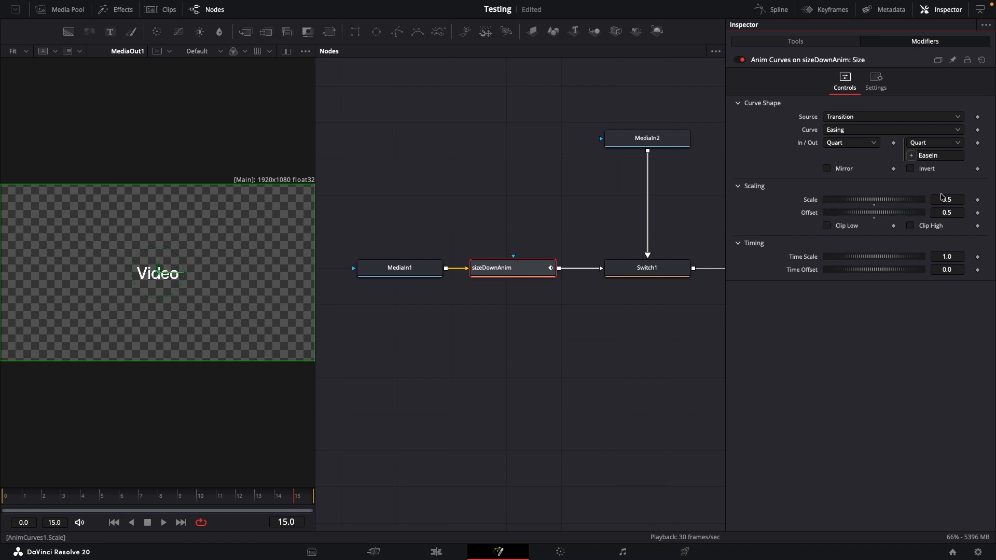
Return to frame 0 and scrub to the end to examine how sizeDownAnim's Size changes
{"action": "left_click", "coordinate": [16, 497]}
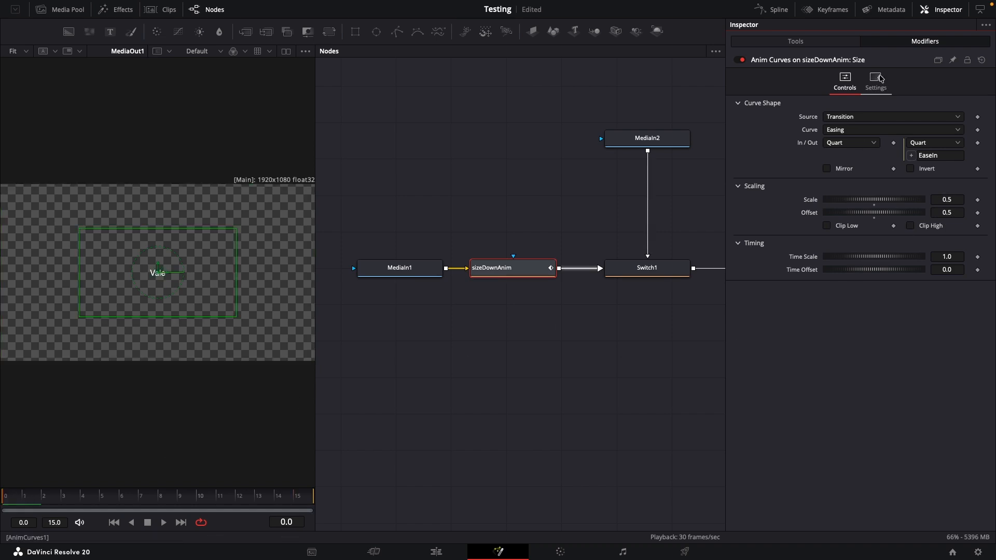
{"action": "left_click", "coordinate": [834, 44]}
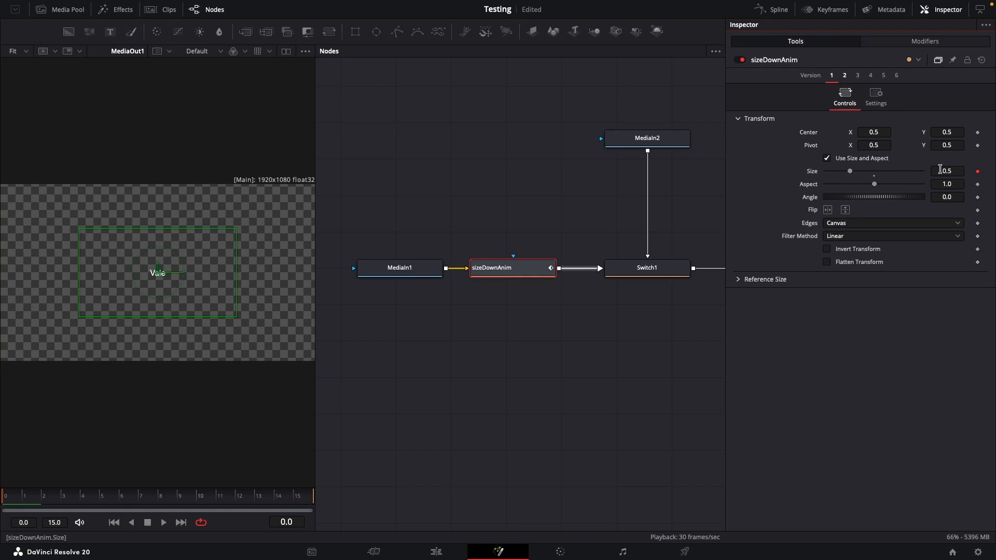
{"action": "left_click_drag", "start_coordinate": [26, 497], "coordinate": [299, 497]}
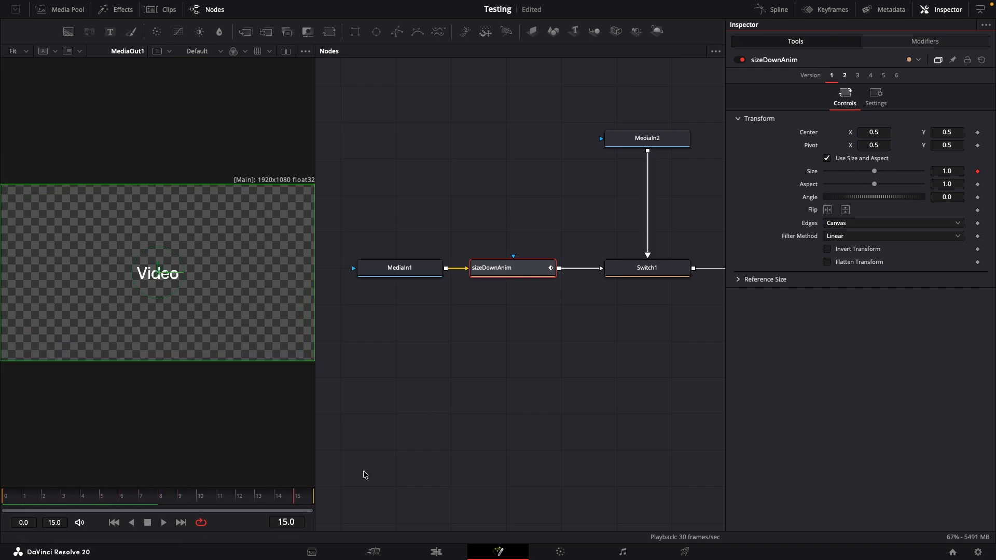
Invert the Size modifier's animation curve and scrub through the transition to check the scaling down
{"action": "left_click", "coordinate": [925, 43]}
{"action": "left_click", "coordinate": [911, 168]}
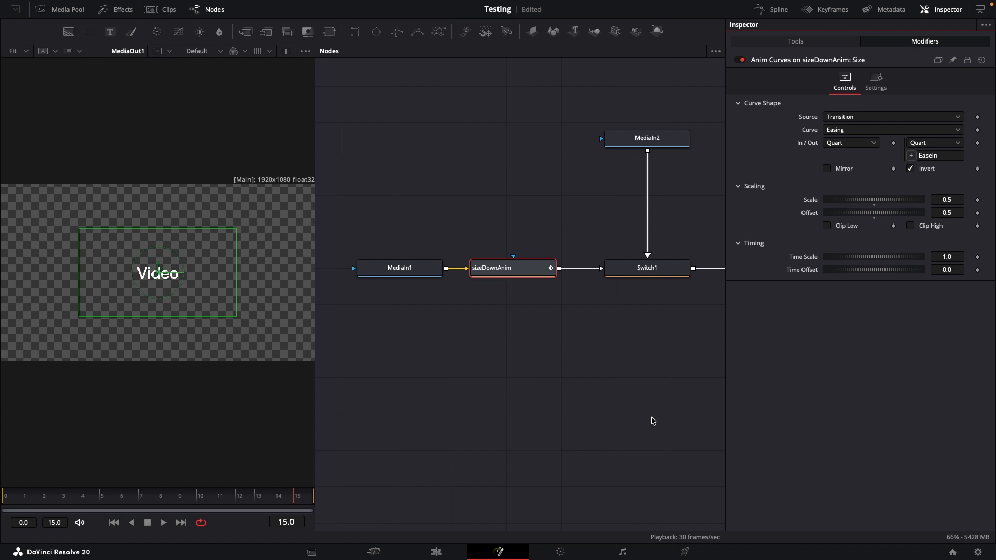
{"action": "left_click_drag", "start_coordinate": [6, 499], "coordinate": [209, 504]}
{"action": "left_click", "coordinate": [139, 498]}
{"action": "left_click", "coordinate": [158, 498]}
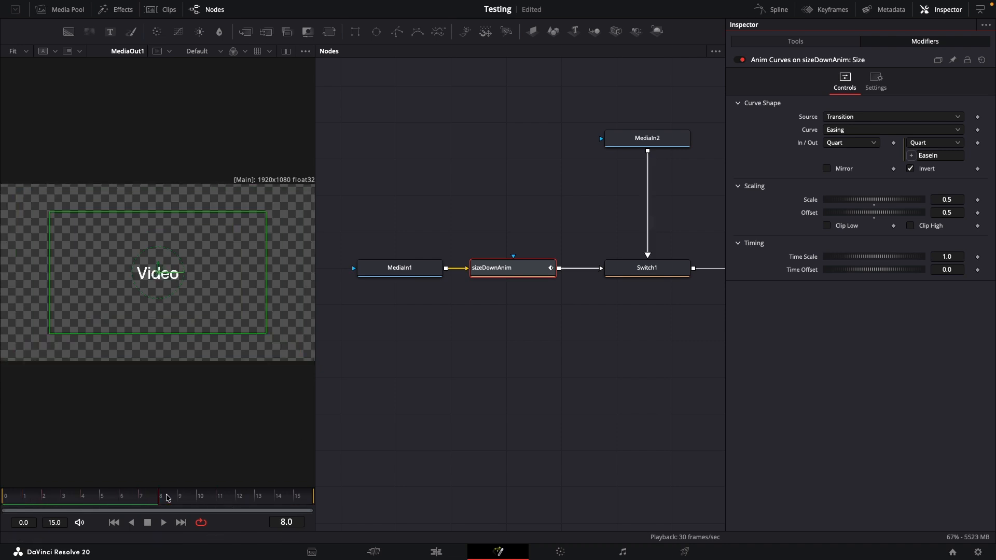
{"action": "left_click_drag", "start_coordinate": [191, 503], "coordinate": [242, 496]}
Try pasting sizeDownAnim as an instance between MediaIn2 and Switch1, and delete that instance
{"action": "left_click_drag", "start_coordinate": [373, 210], "coordinate": [493, 278]}
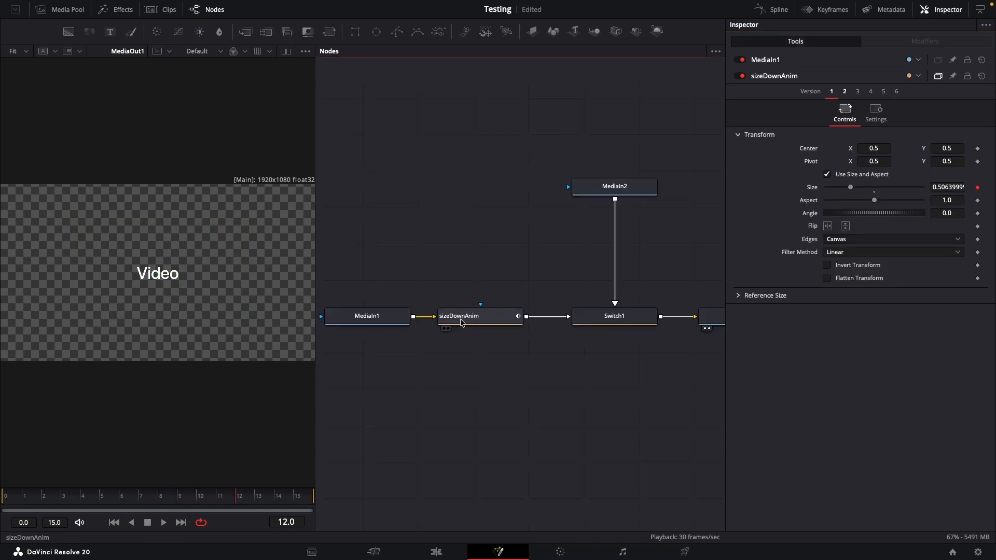
{"action": "left_click", "coordinate": [461, 322]}
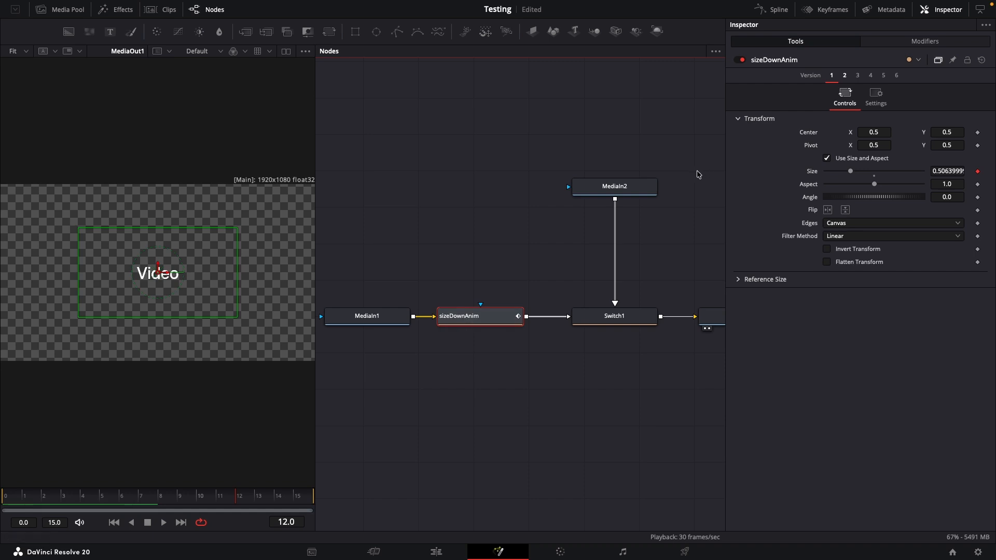
{"action": "left_click", "coordinate": [622, 190]}
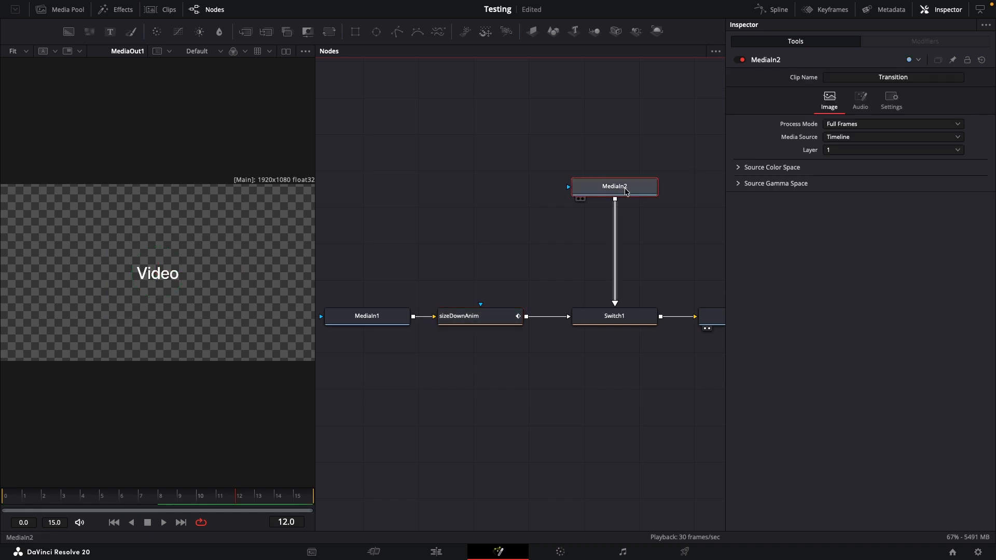
{"action": "key", "text": "ctrl+shift+v"}
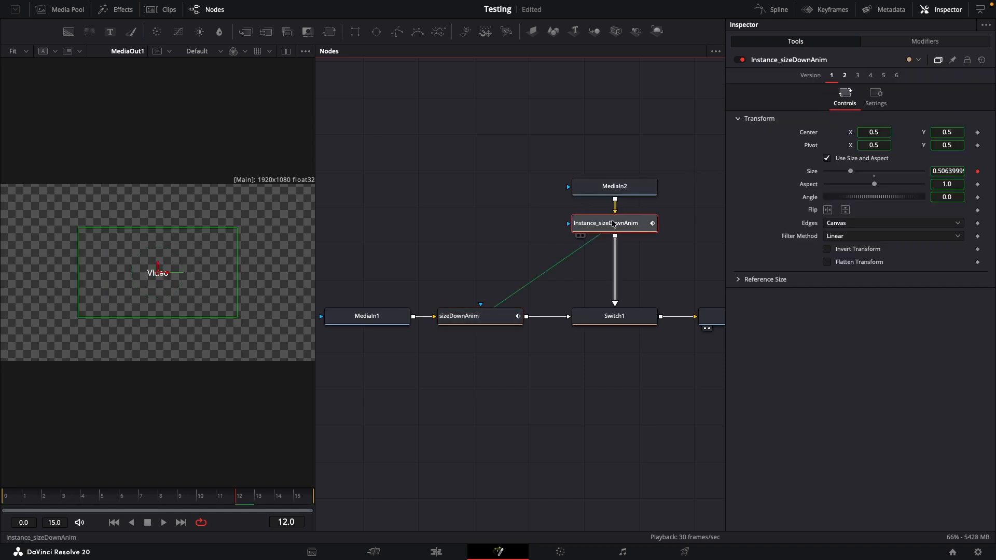
{"action": "key", "text": "Delete"}
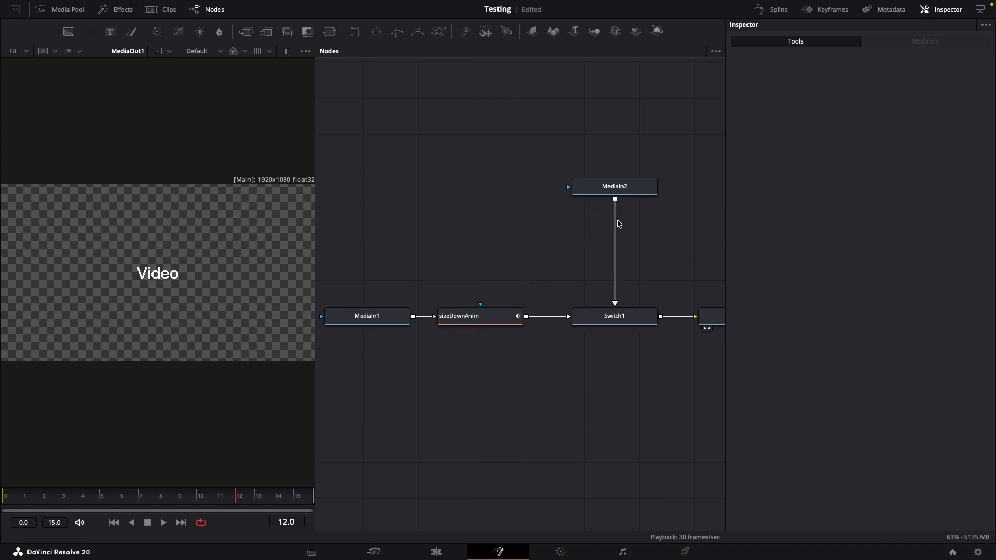
Paste sizeDownAnim as an instance between MediaIn2 and Switch1 and scrub through the transition to check the second clip's scale
{"action": "right_click", "coordinate": [646, 228]}
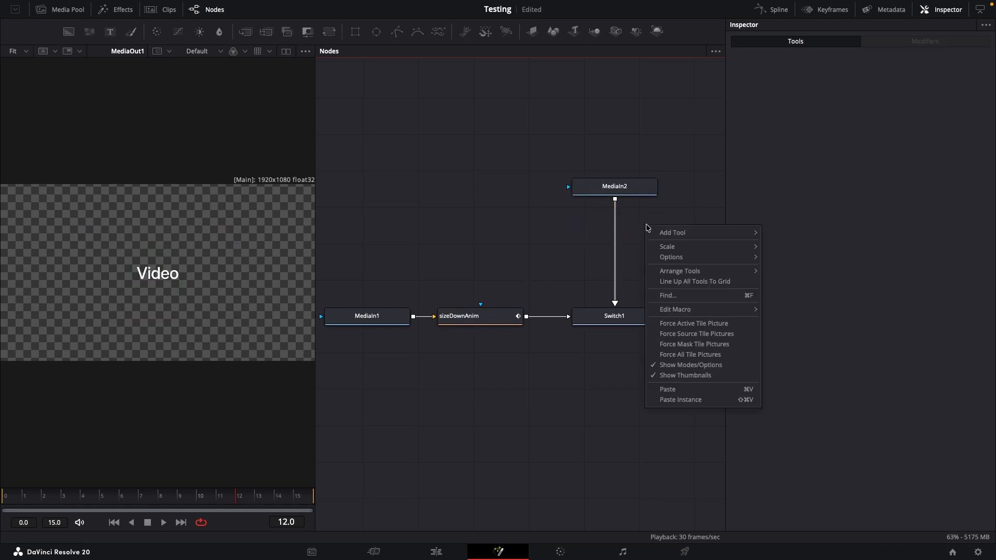
{"action": "left_click", "coordinate": [688, 401]}
{"action": "left_click_drag", "start_coordinate": [652, 233], "coordinate": [621, 238]}
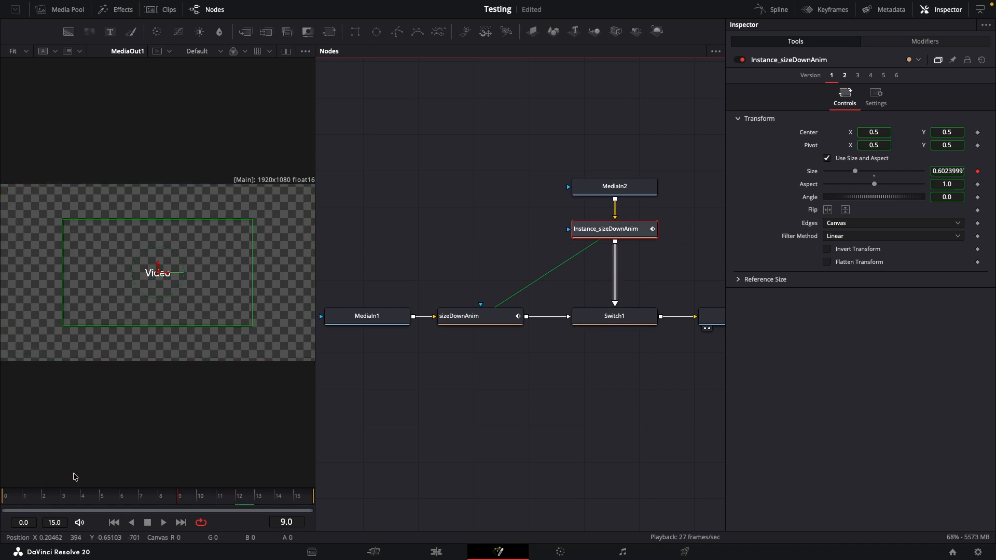
{"action": "left_click_drag", "start_coordinate": [10, 499], "coordinate": [225, 497]}
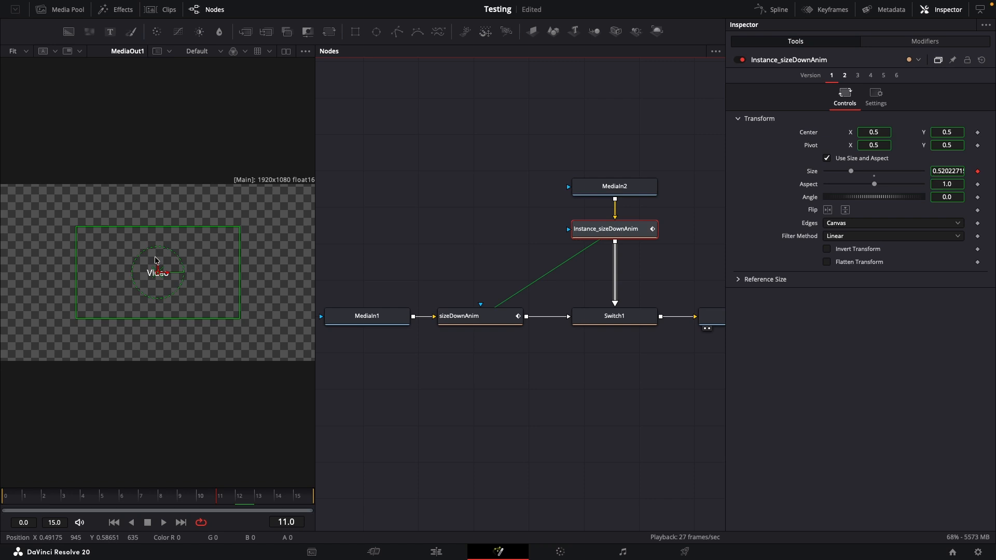
{"action": "left_click", "coordinate": [574, 256]}
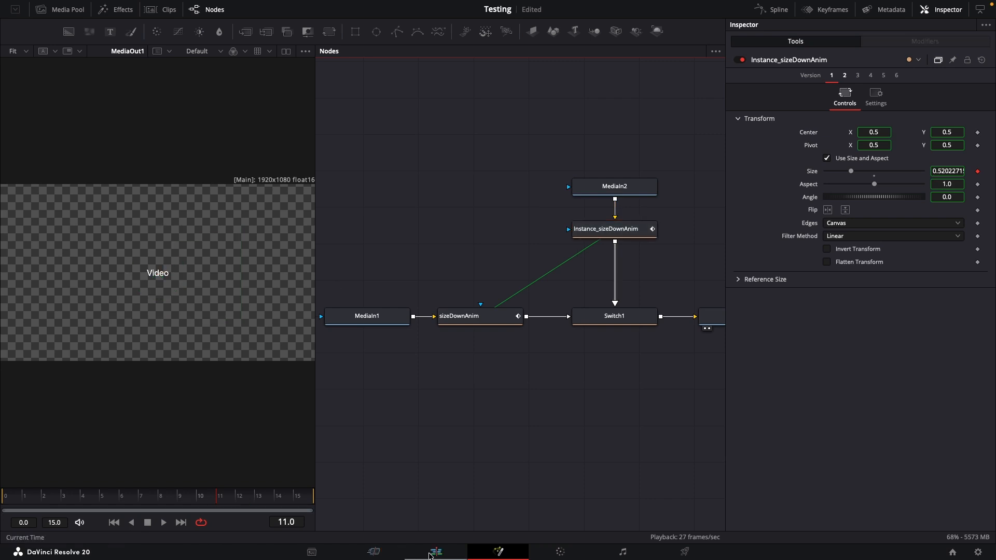
Examine the first vCrossZoom transition on the timeline frame by frame to see how the two titles scale
{"action": "left_click", "coordinate": [431, 555]}
{"action": "left_click", "coordinate": [412, 373]}
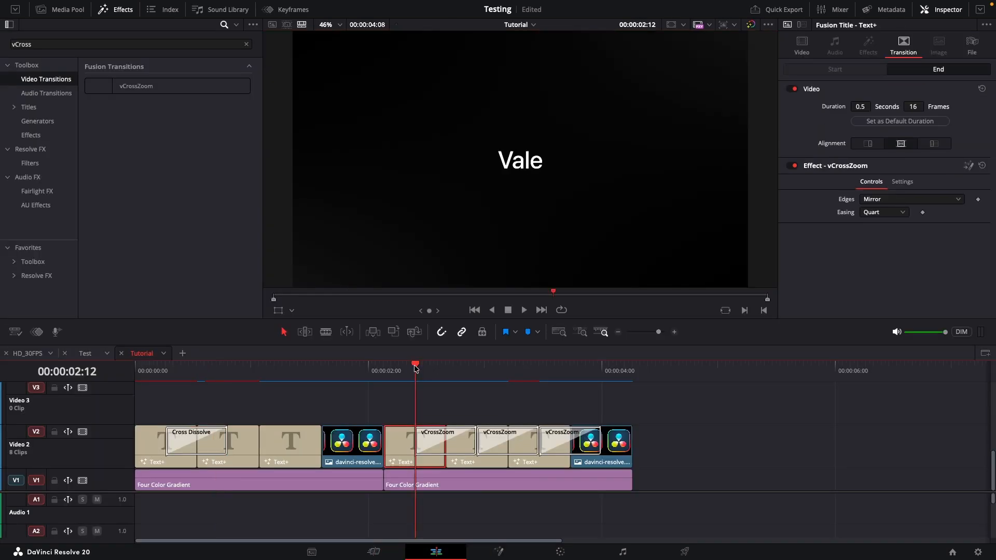
{"action": "key", "text": "Right"}
{"action": "key", "text": "Right"}
{"action": "key", "text": "Right"}
{"action": "key", "text": "Right"}
{"action": "key", "text": "Right"}
{"action": "key", "text": "Right"}
{"action": "key", "text": "Right"}
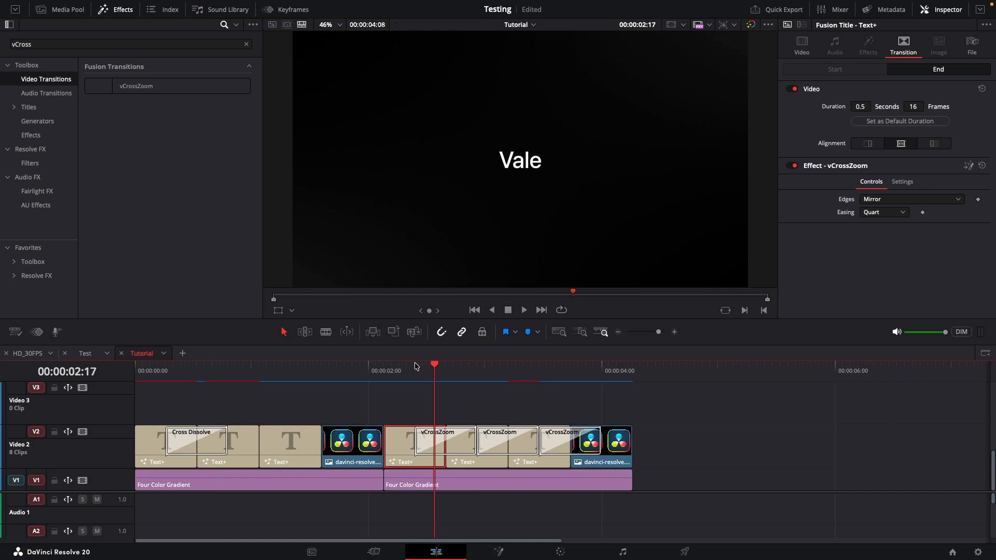
{"action": "key", "text": "Right"}
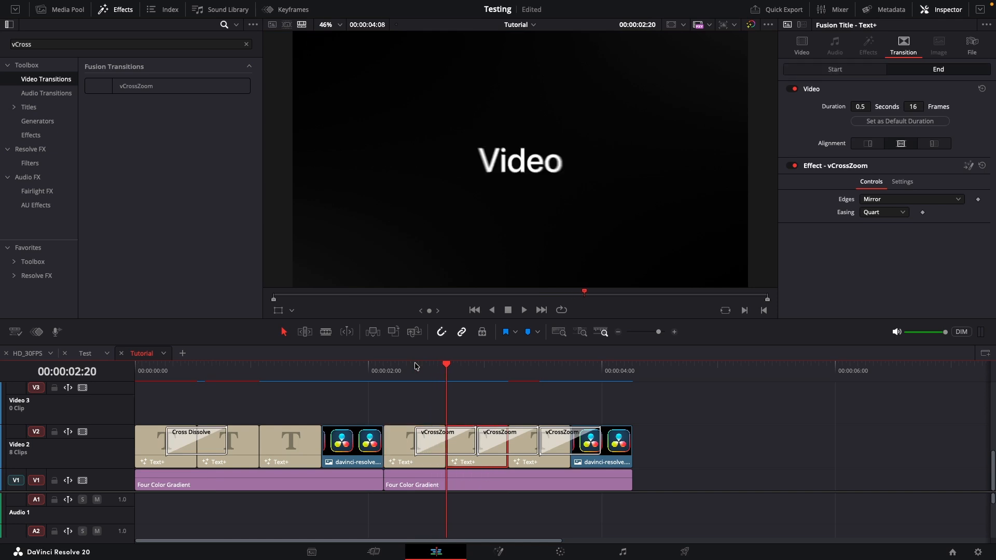
{"action": "key", "text": "Right"}
{"action": "key", "text": "Right"}
{"action": "key", "text": "Right"}
{"action": "key", "text": "Right"}
{"action": "key", "text": "Right"}
{"action": "key", "text": "Right"}
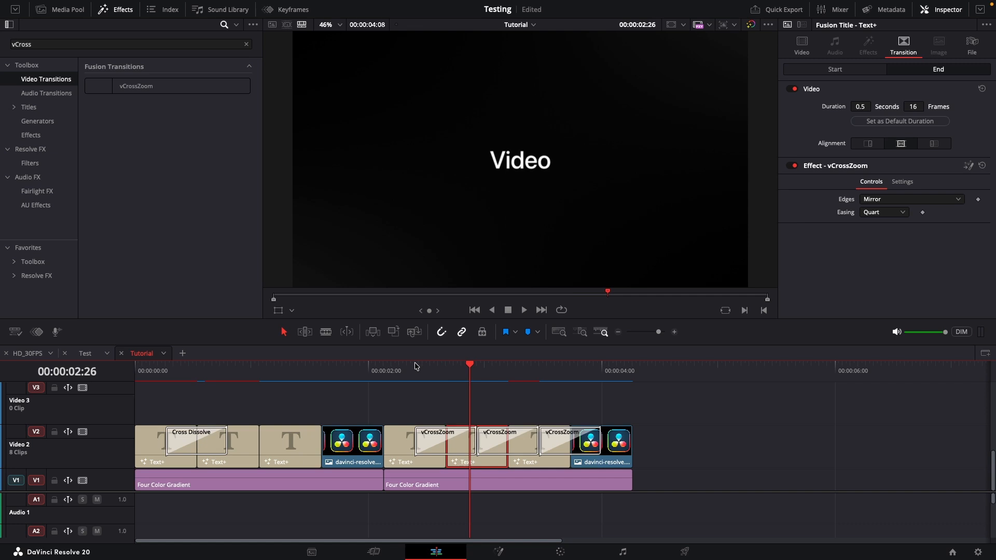
Return to the custom transition's composition, add a Transform node after Instance_sizeDownAnim and double its Size to 2.0
{"action": "left_click", "coordinate": [209, 371]}
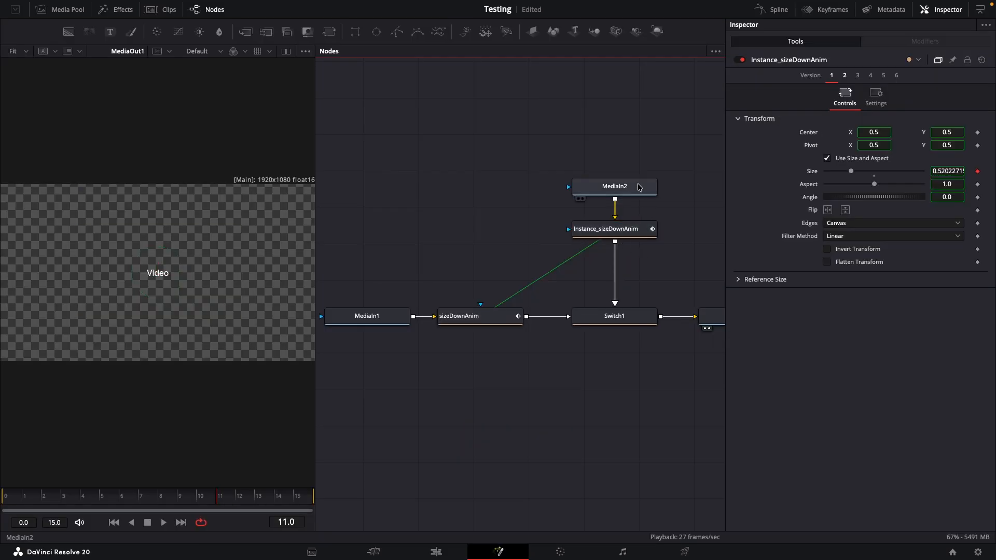
{"action": "left_click", "coordinate": [635, 233]}
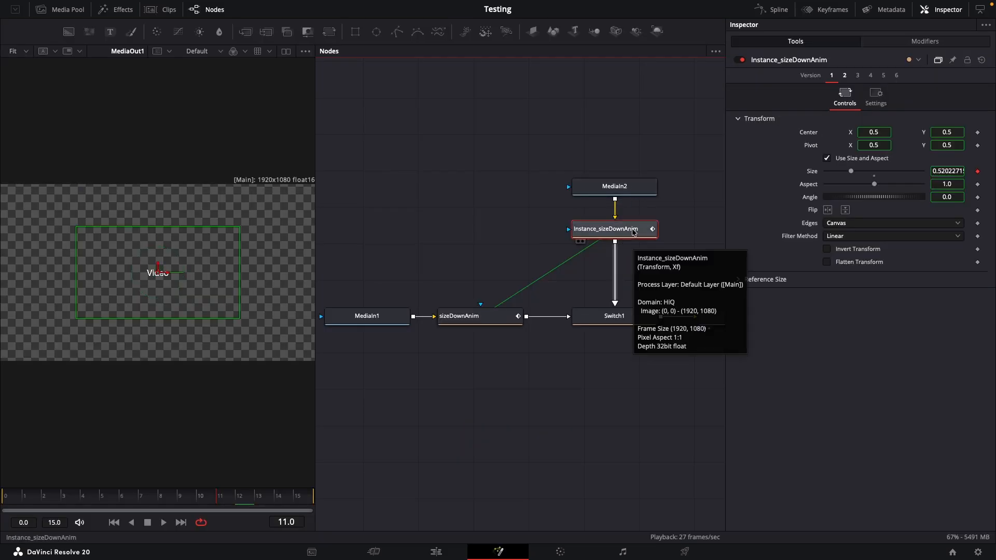
{"action": "key", "text": "shift+space"}
{"action": "type", "text": "trans"}
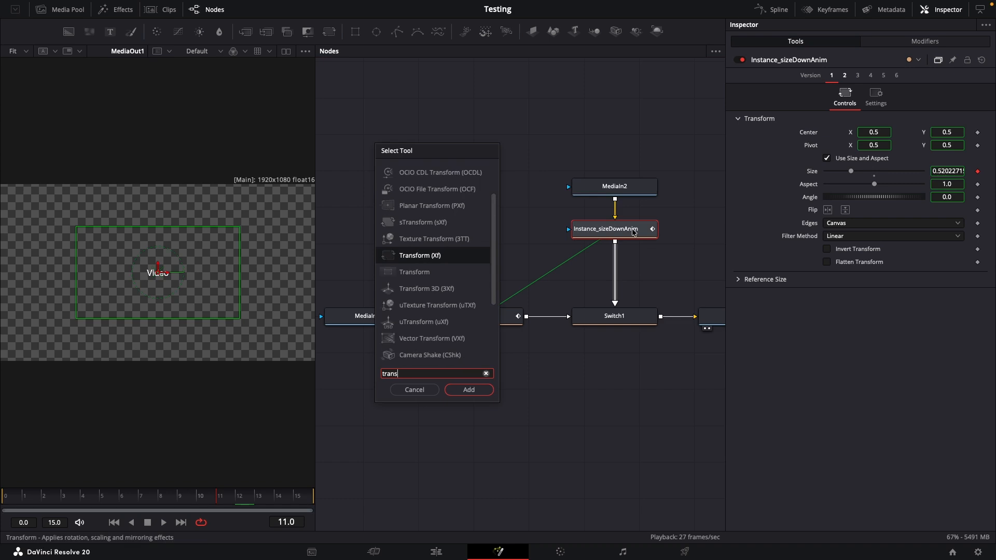
{"action": "key", "text": "Return"}
{"action": "left_click", "coordinate": [960, 172]}
{"action": "type", "text": "*2"}
{"action": "key", "text": "Return"}
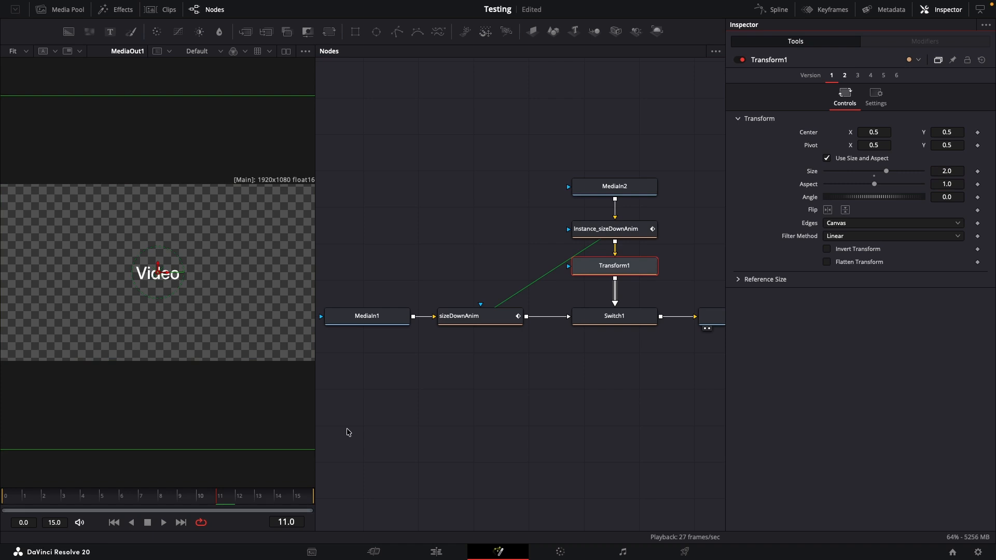
Scrub through the transition from the start to examine the scaling of both clips and sizeDownAnim's Size
{"action": "left_click", "coordinate": [14, 498]}
{"action": "left_click_drag", "start_coordinate": [10, 499], "coordinate": [161, 499]}
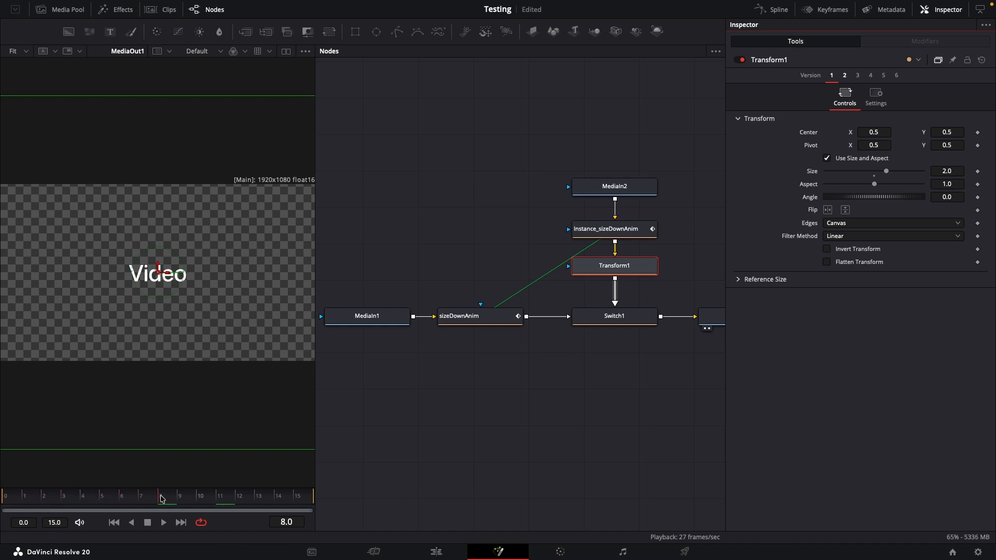
{"action": "left_click_drag", "start_coordinate": [166, 499], "coordinate": [256, 500]}
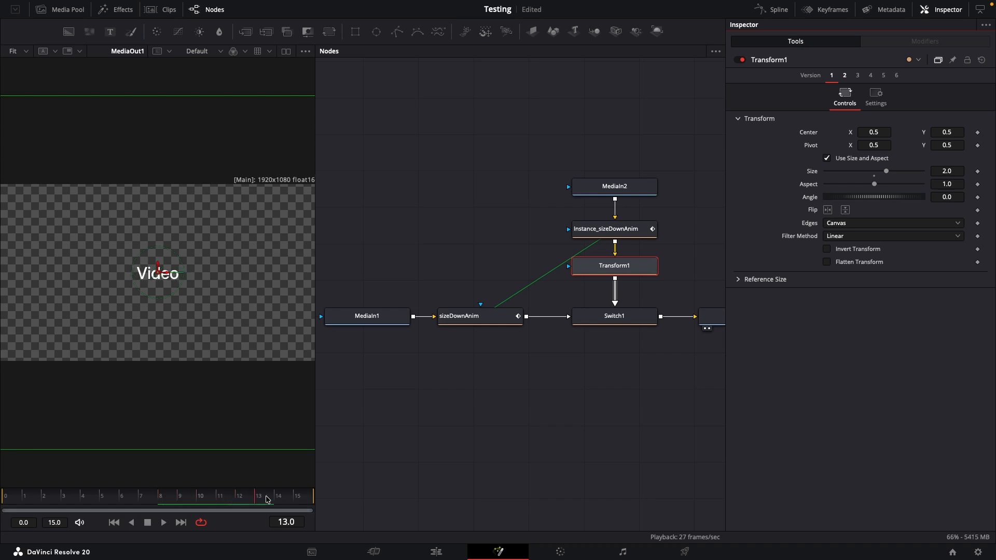
{"action": "left_click", "coordinate": [483, 323]}
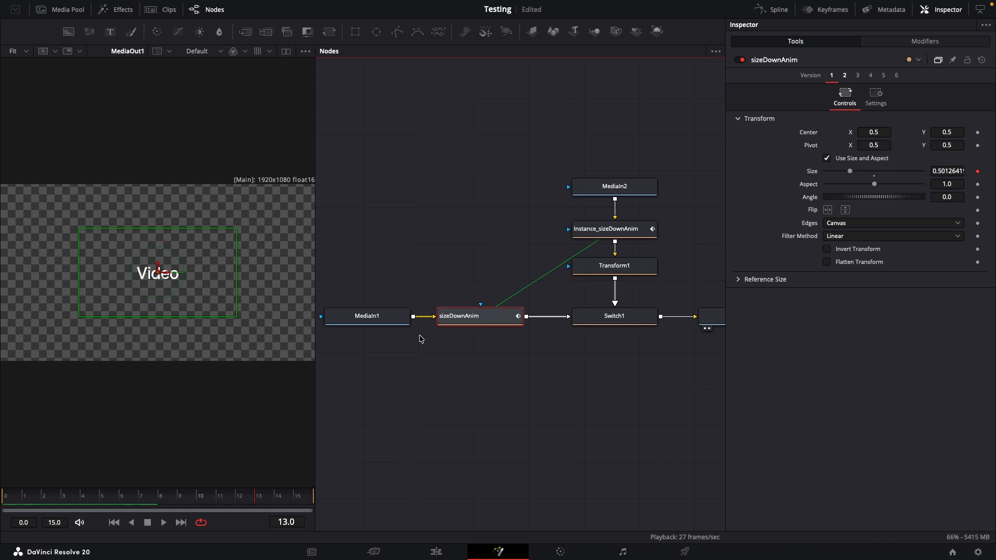
{"action": "left_click_drag", "start_coordinate": [139, 502], "coordinate": [212, 490]}
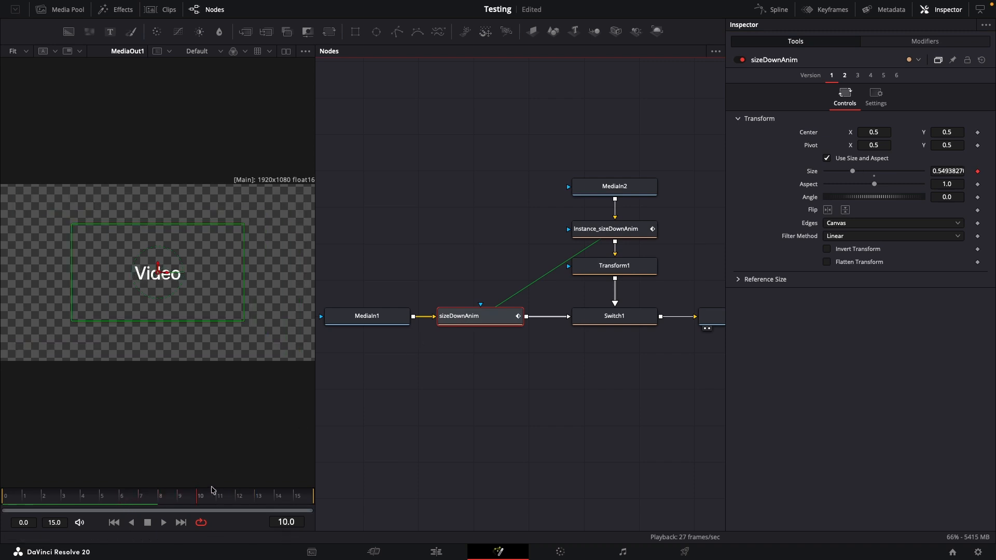
Play the custom transition between the first two titles on the timeline several times to check the motion
{"action": "left_click", "coordinate": [442, 553]}
{"action": "key", "text": "space"}
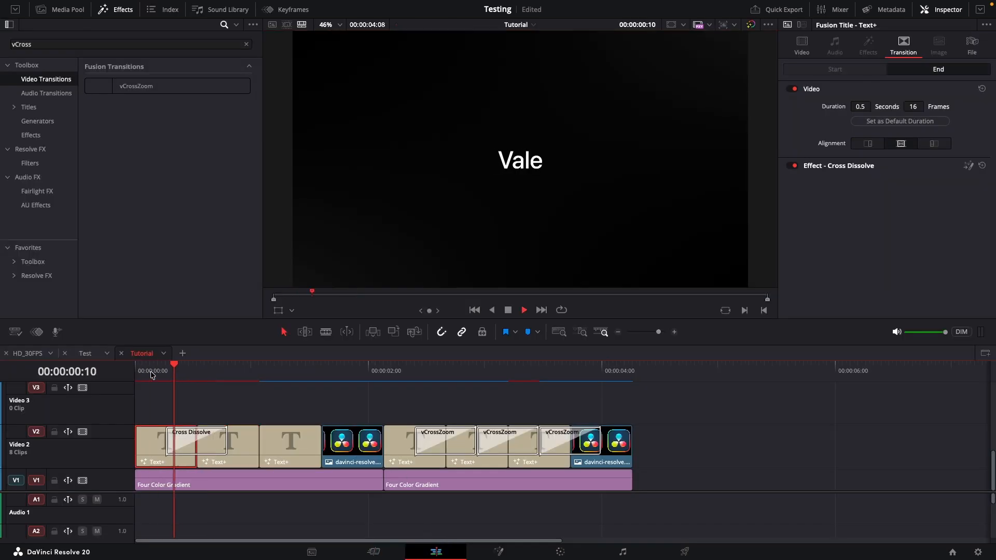
{"action": "key", "text": "space"}
{"action": "left_click", "coordinate": [127, 375]}
{"action": "key", "text": "space"}
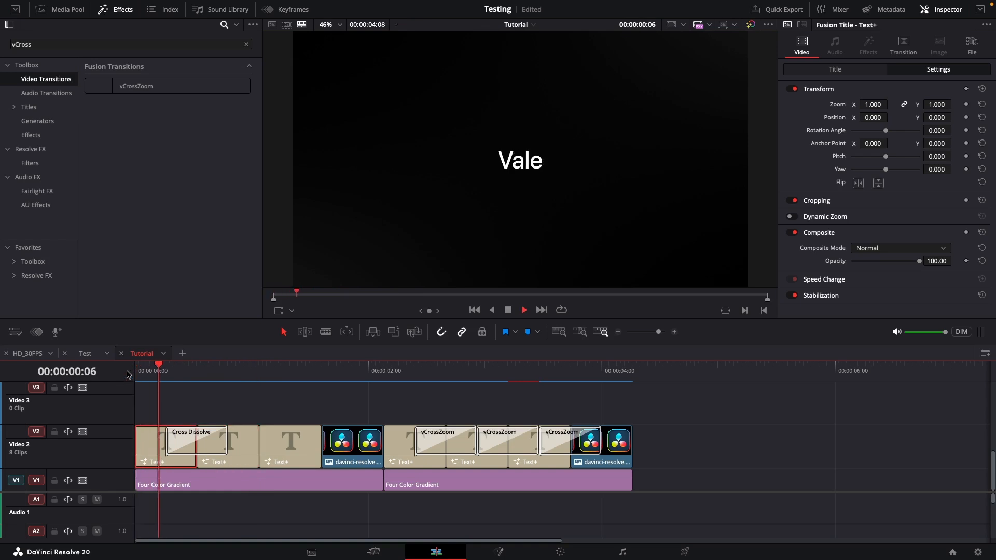
{"action": "key", "text": "space"}
{"action": "left_click", "coordinate": [146, 374]}
{"action": "key", "text": "space"}
{"action": "key", "text": "space"}
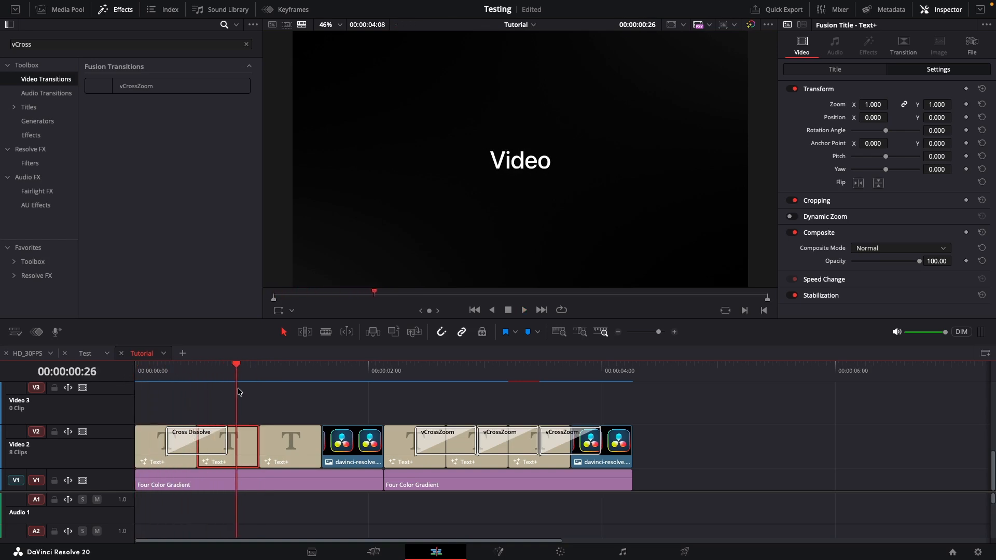
{"action": "left_click", "coordinate": [197, 374]}
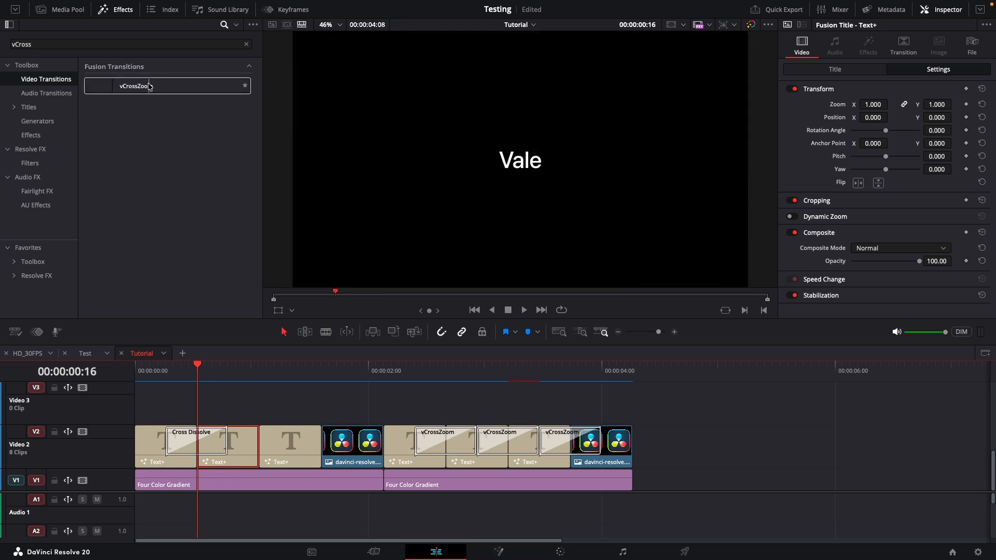
Apply vCrossZoom between the third title and the logo clip, play it for comparison, and delete it
{"action": "left_click_drag", "start_coordinate": [149, 93], "coordinate": [319, 428]}
{"action": "left_click_drag", "start_coordinate": [319, 429], "coordinate": [320, 429]}
{"action": "left_click", "coordinate": [284, 373]}
{"action": "key", "text": "space"}
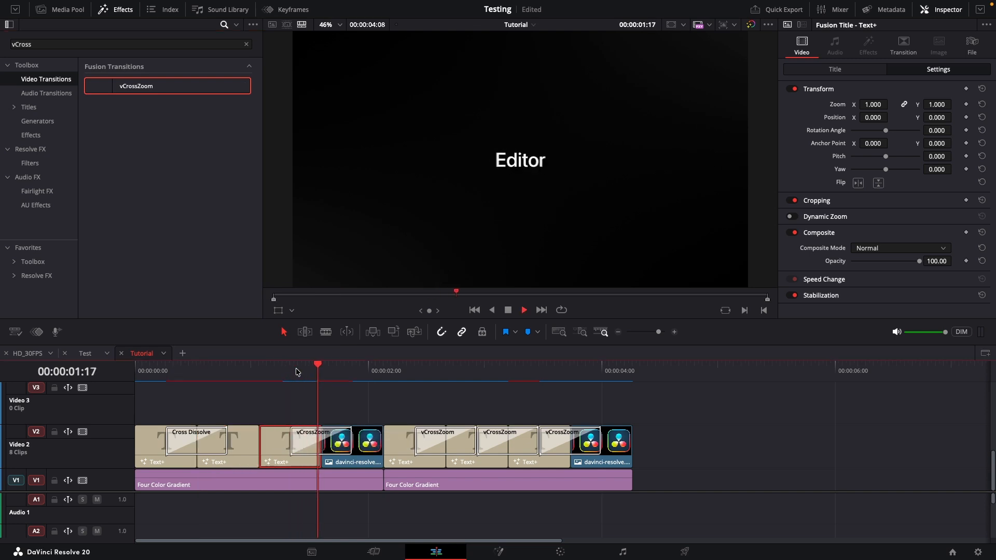
{"action": "key", "text": "space"}
{"action": "left_click", "coordinate": [313, 434]}
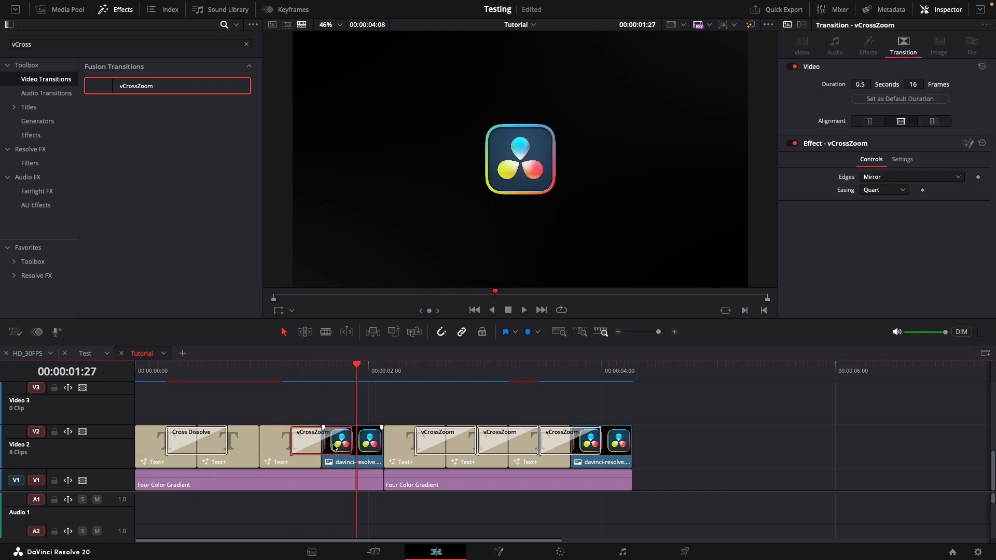
{"action": "key", "text": "Delete"}
Open the composition of the first title transition, examine sizeDownAnim's Edges option, and return to the timeline
{"action": "left_click", "coordinate": [199, 377]}
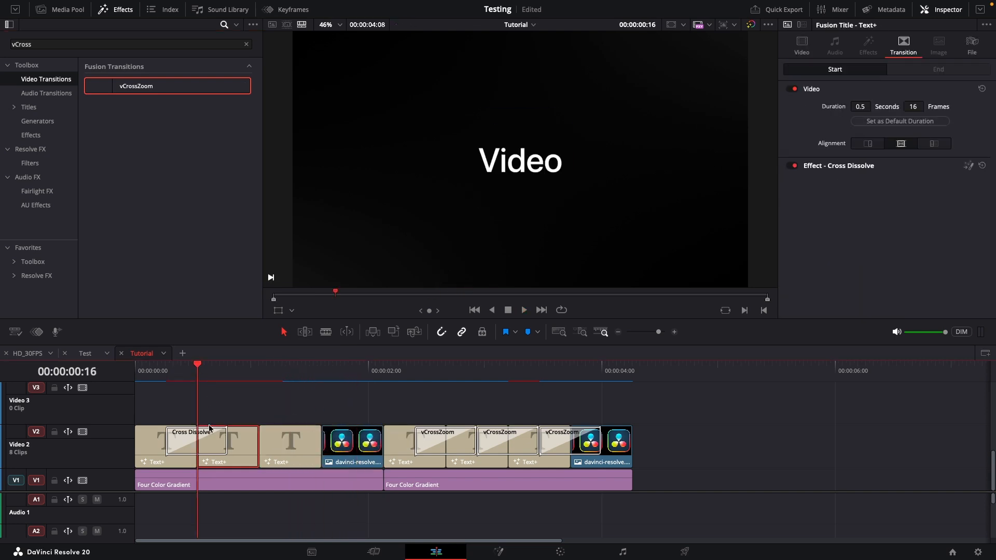
{"action": "left_click", "coordinate": [212, 445]}
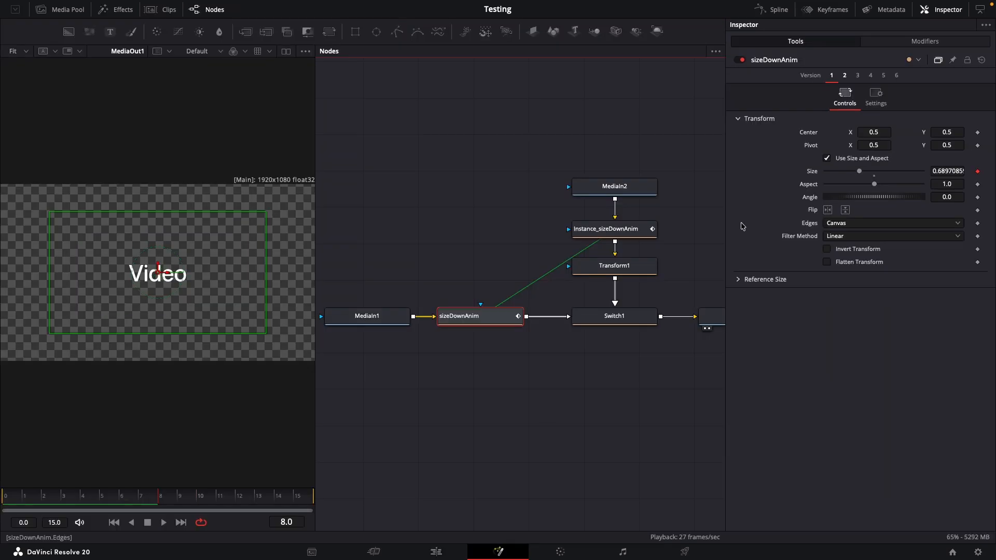
{"action": "left_click", "coordinate": [436, 552]}
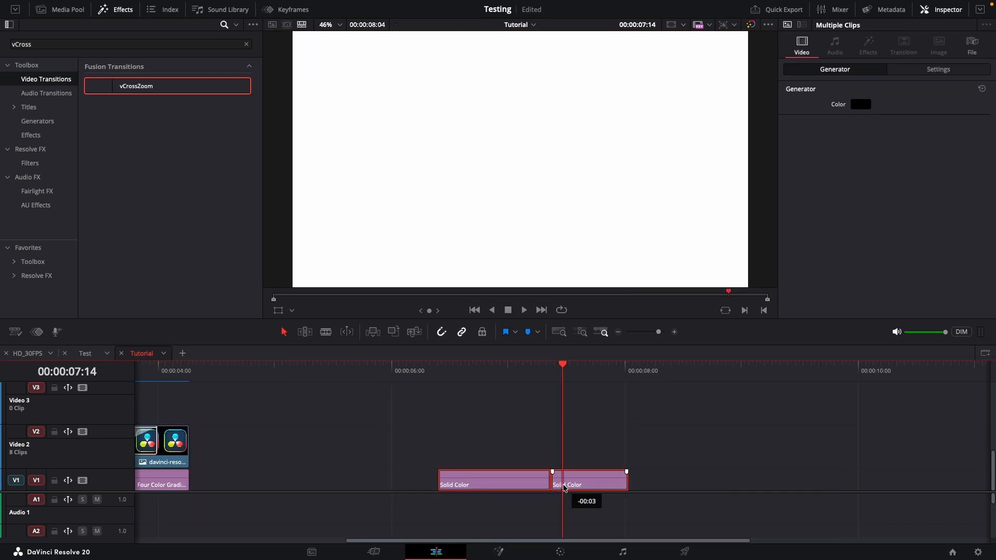
Move the two Solid Color clips earlier on track V1, closer to the title clips
{"action": "left_click_drag", "start_coordinate": [574, 480], "coordinate": [411, 480]}
{"action": "scroll", "coordinate": [600, 449], "scroll_direction": "left", "scroll_amount": 10}
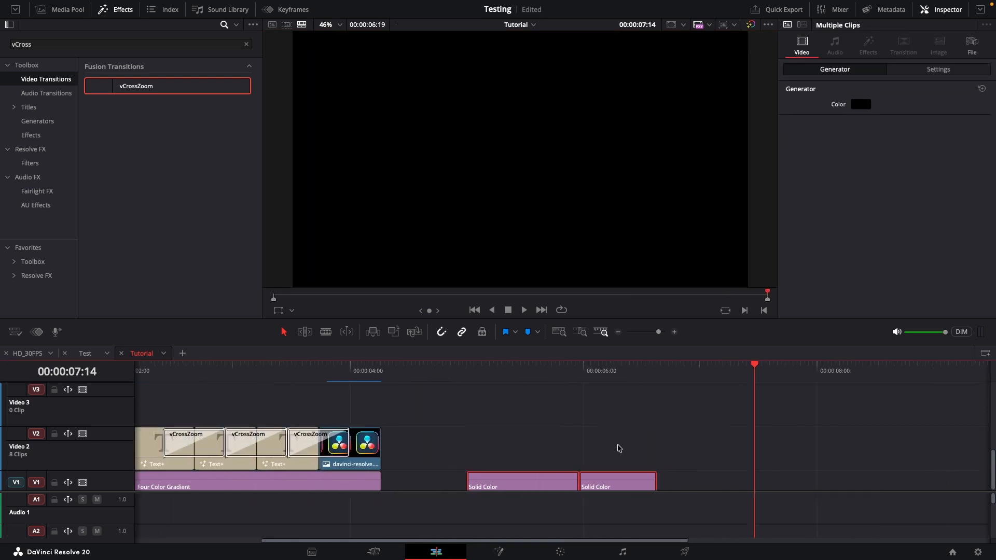
{"action": "scroll", "coordinate": [729, 443], "scroll_direction": "left", "scroll_amount": 5}
{"action": "scroll", "coordinate": [256, 413], "scroll_direction": "left", "scroll_amount": 2}
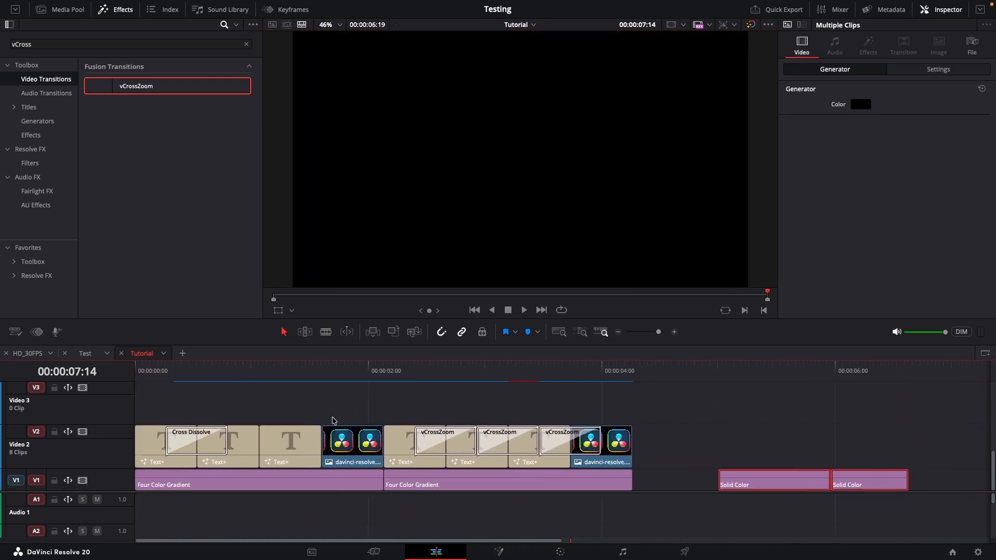
Try the custom transition on the cut between the two Solid Color clips and play it to check the frame edges
{"action": "left_click", "coordinate": [210, 445]}
{"action": "left_click", "coordinate": [830, 481]}
{"action": "key", "text": "ctrl+t"}
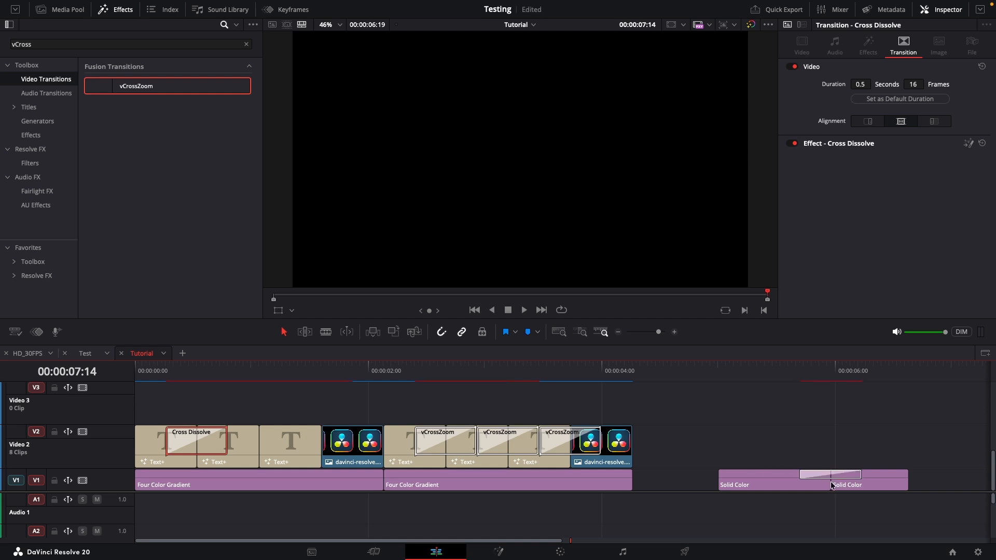
{"action": "left_click", "coordinate": [790, 378]}
{"action": "key", "text": "space"}
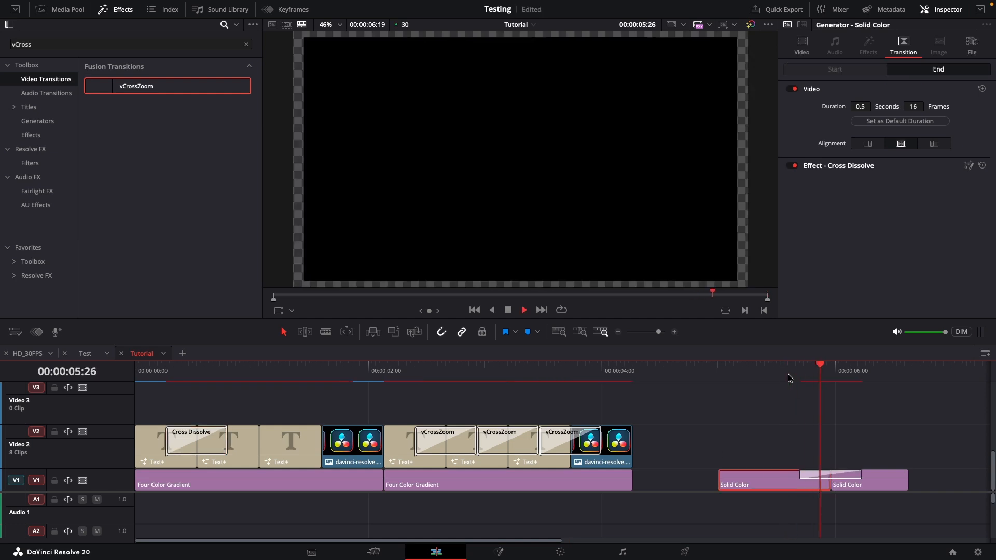
{"action": "key", "text": "space"}
{"action": "left_click", "coordinate": [796, 377]}
{"action": "key", "text": "space"}
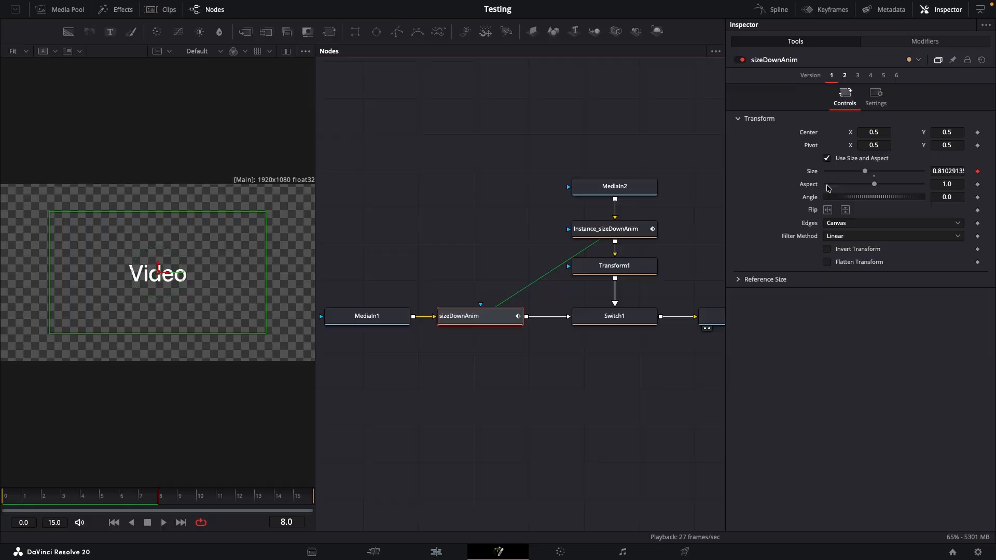
Change sizeDownAnim's Edges mode in the transition's composition and play the transition between the first two titles
{"action": "scroll", "coordinate": [513, 347], "scroll_direction": "right", "scroll_amount": 1}
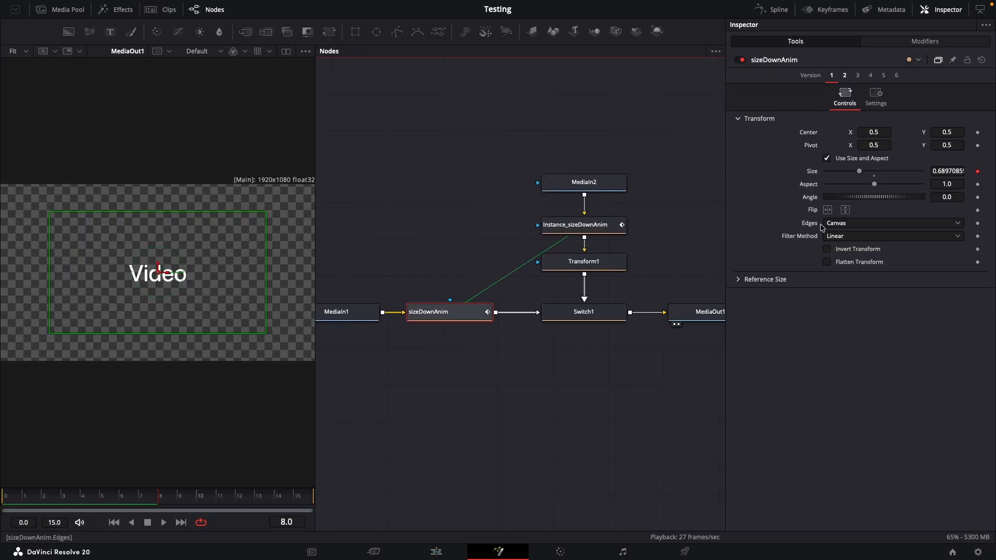
{"action": "left_click", "coordinate": [845, 223]}
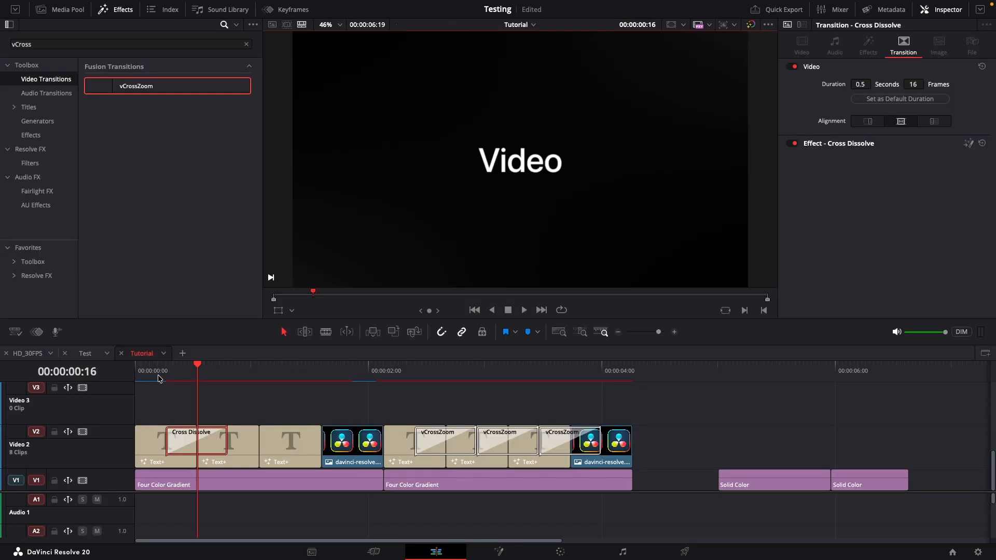
{"action": "left_click", "coordinate": [160, 377]}
{"action": "key", "text": "space"}
{"action": "key", "text": "space"}
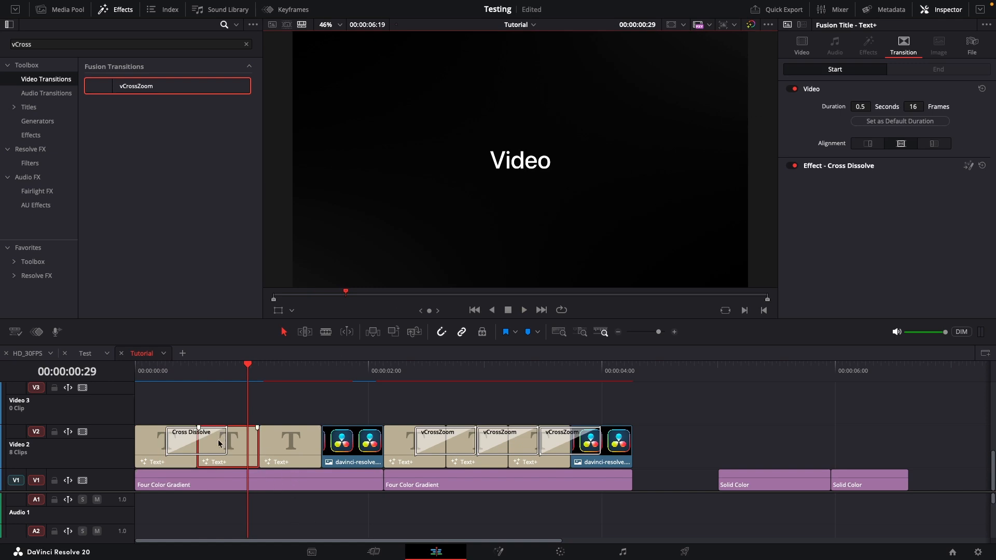
Copy the updated title transition onto the cut between the two Solid Color clips and play it to check the edges
{"action": "left_click_drag", "start_coordinate": [212, 444], "coordinate": [836, 480]}
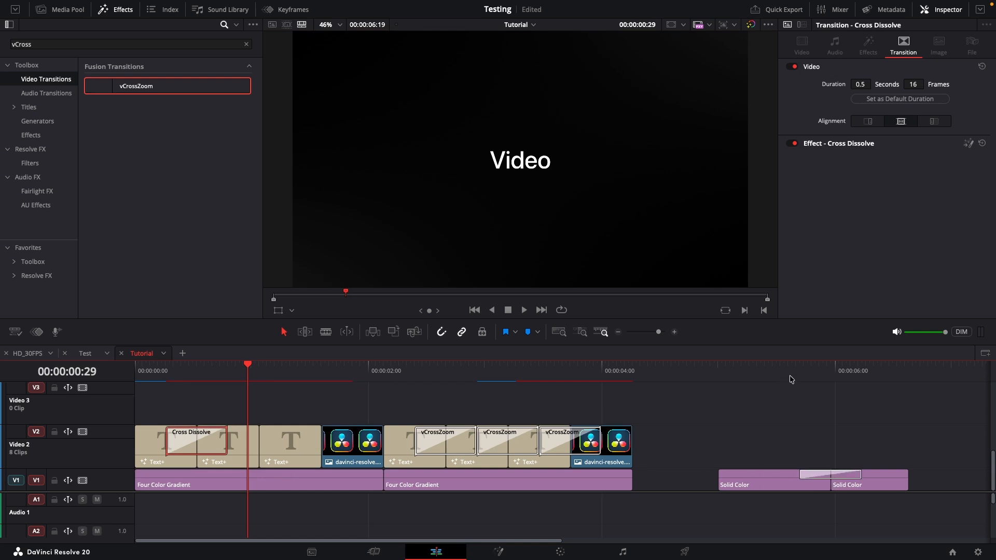
{"action": "left_click", "coordinate": [790, 372]}
{"action": "key", "text": "space"}
{"action": "left_click", "coordinate": [797, 372]}
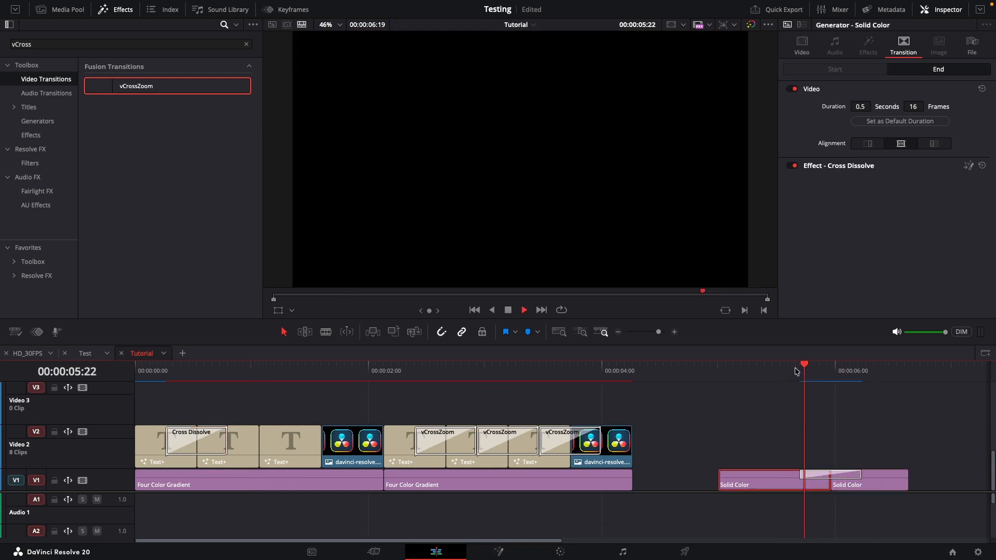
Save the project and replace the two Solid Color clips on track V1 with two adjoining Four Color Gradient clips
{"action": "key", "text": "ctrl+s"}
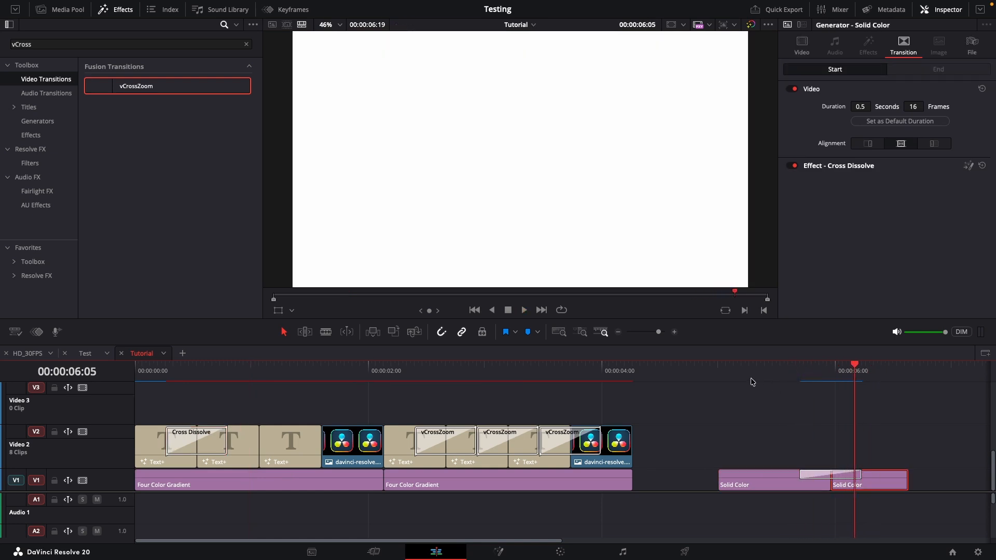
{"action": "left_click", "coordinate": [828, 476]}
{"action": "key", "text": "Delete"}
{"action": "left_click_drag", "start_coordinate": [800, 454], "coordinate": [867, 516]}
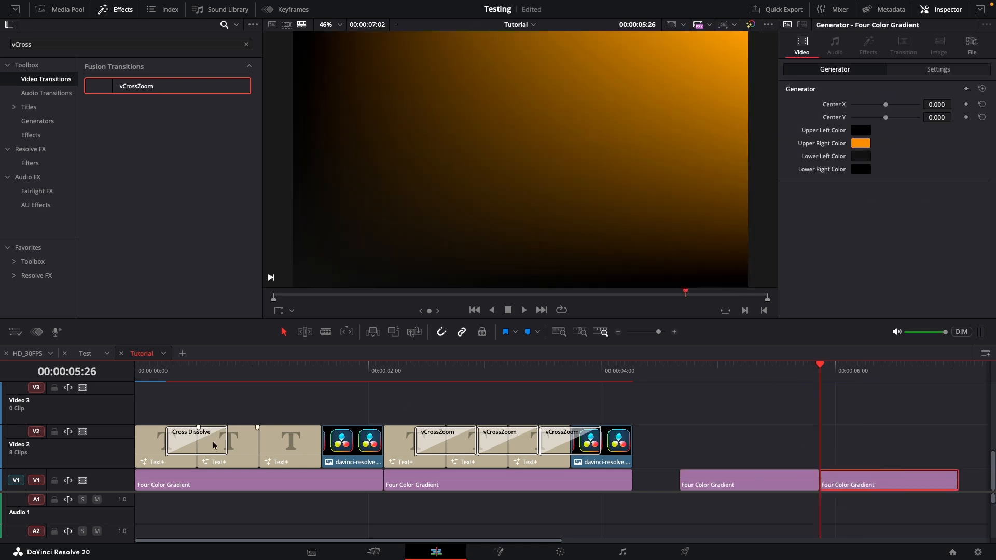
Copy the first title transition onto the cut between the two separate Four Color Gradient clips and play it to check the edges
{"action": "left_click", "coordinate": [214, 445]}
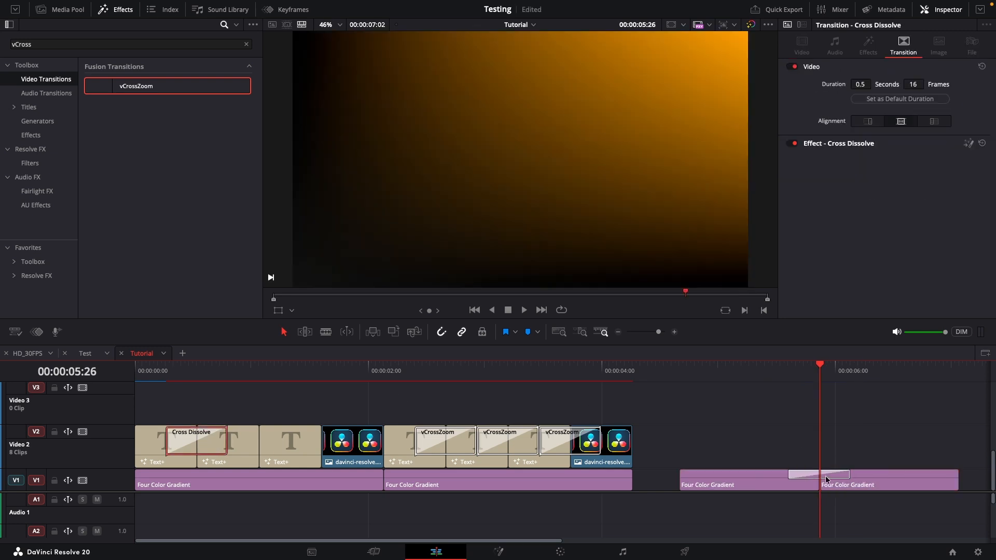
{"action": "left_click_drag", "start_coordinate": [829, 476], "coordinate": [820, 475]}
{"action": "left_click", "coordinate": [780, 374]}
{"action": "key", "text": "space"}
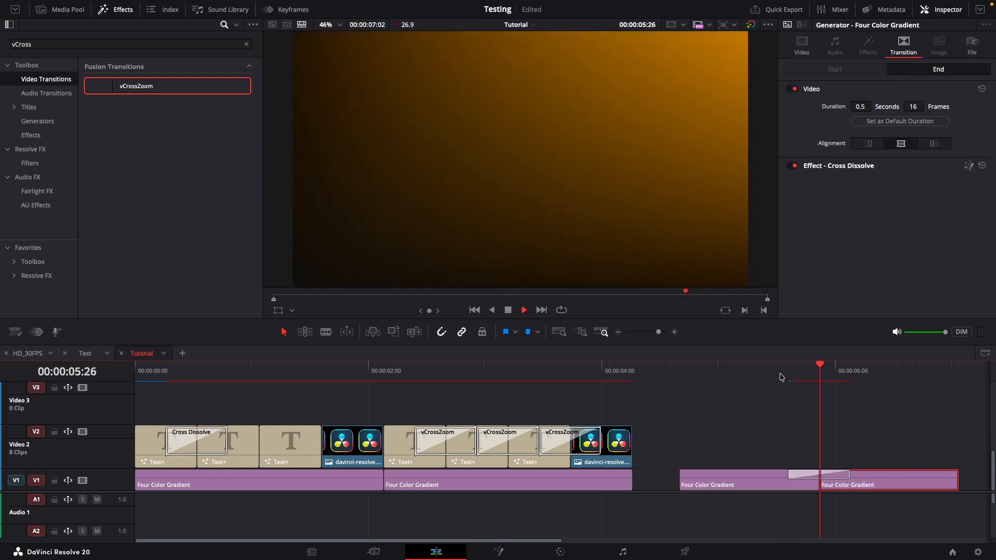
{"action": "left_click", "coordinate": [780, 374]}
{"action": "key", "text": "space"}
{"action": "left_click", "coordinate": [780, 375]}
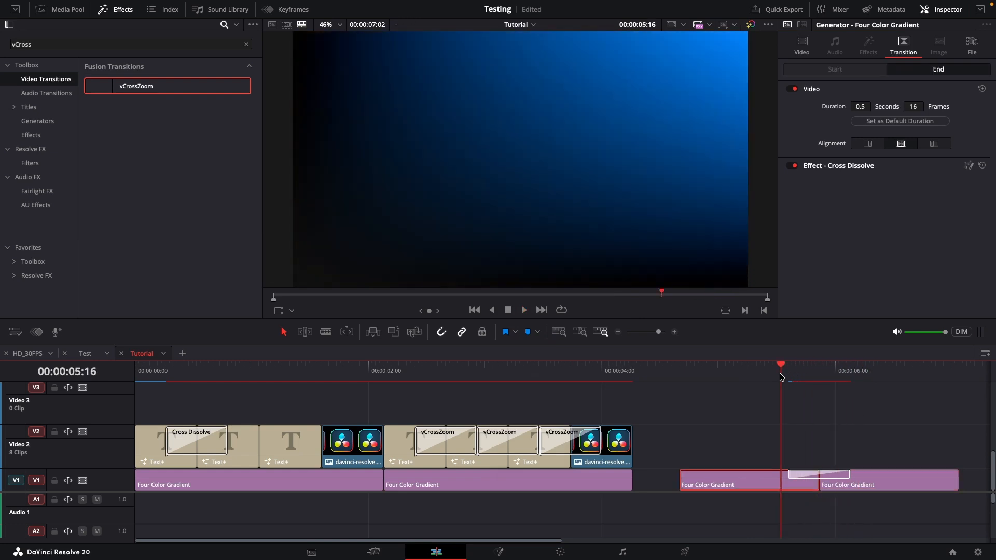
{"action": "key", "text": "space"}
{"action": "key", "text": "space"}
{"action": "mouse_move", "coordinate": [807, 377]}
{"action": "left_mouse_down"}
{"action": "mouse_move", "coordinate": [798, 377]}
{"action": "mouse_move", "coordinate": [815, 376]}
{"action": "left_mouse_up"}
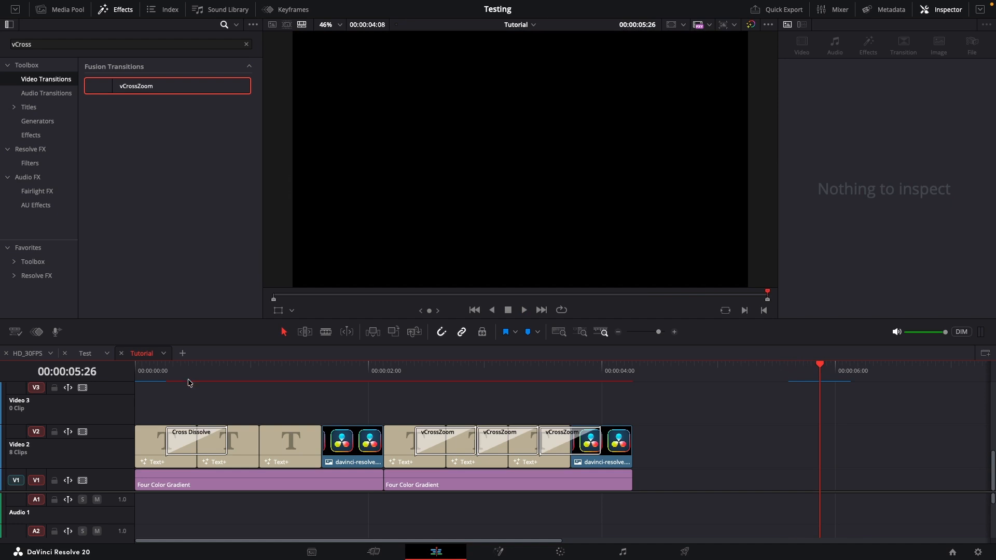
Save the customized transition between the first two titles as a transition preset named vCrossZoomTut
{"action": "left_click_drag", "start_coordinate": [189, 383], "coordinate": [197, 382]}
{"action": "left_click", "coordinate": [216, 443]}
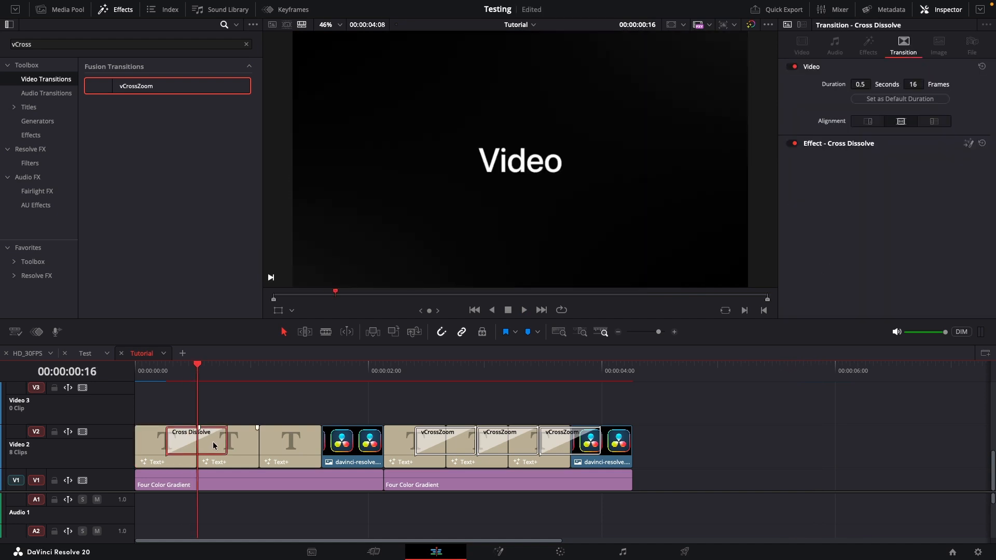
{"action": "right_click", "coordinate": [213, 443]}
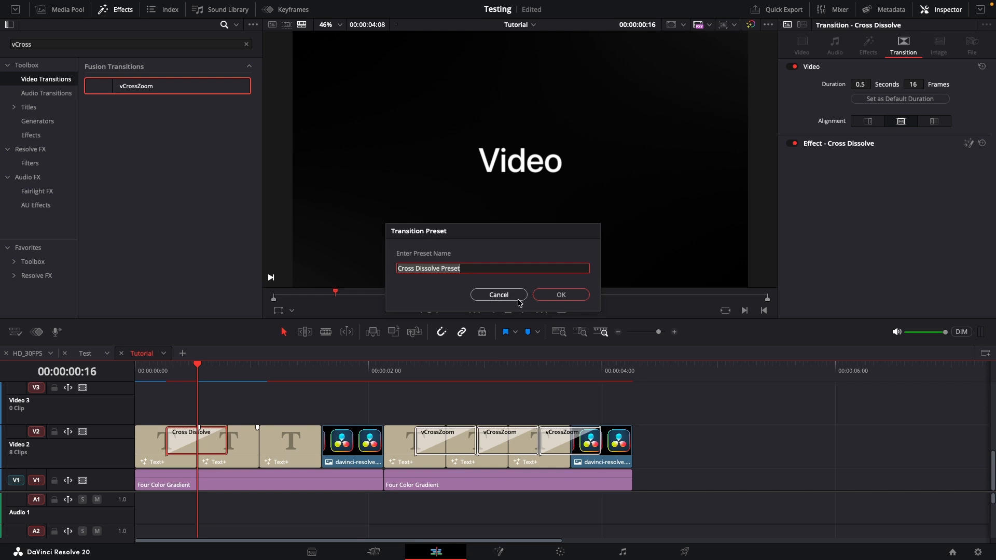
{"action": "type", "text": "vCrossZoomTut"}
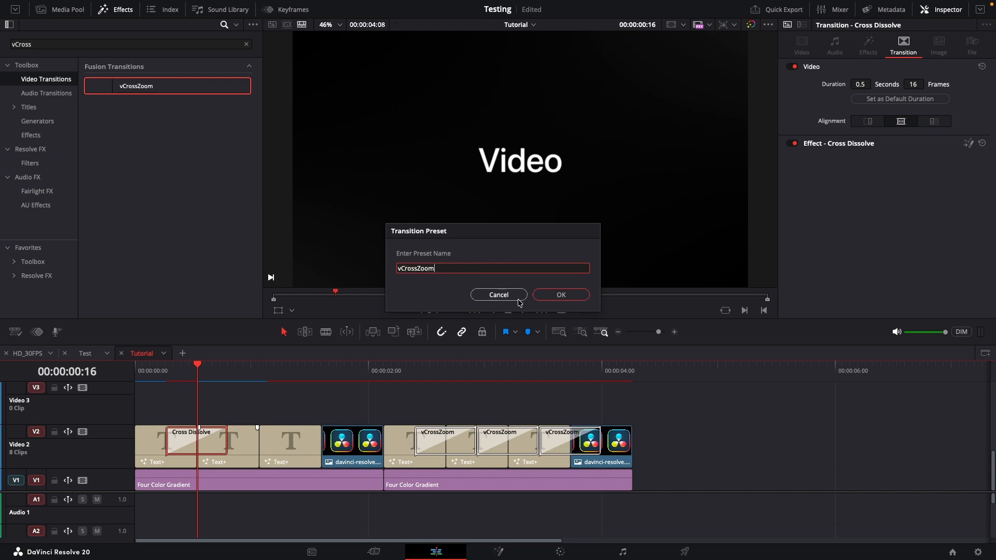
{"action": "key", "text": "Return"}
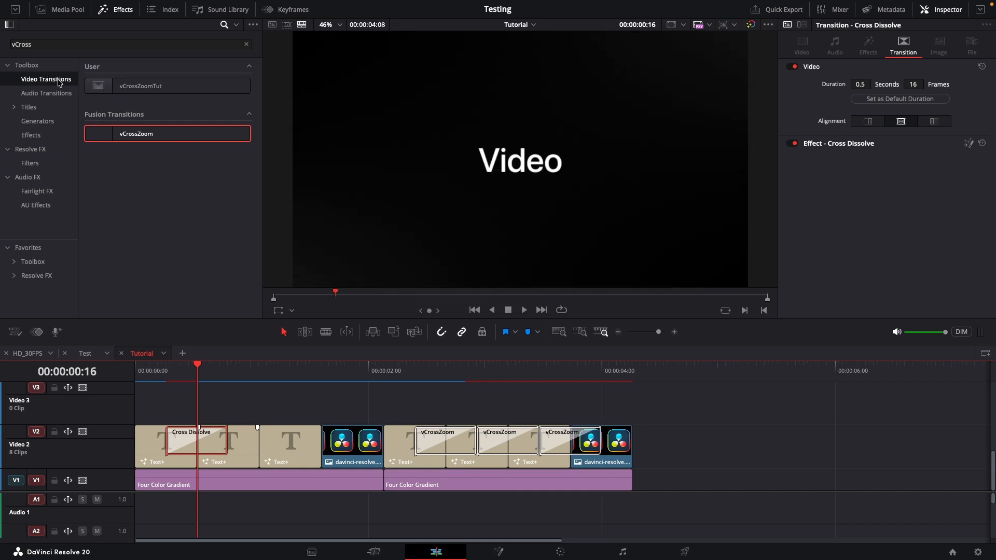
Apply the vCrossZoomTut preset to the second title cut and the cut before the first DaVinci Resolve logo, and play the sequence
{"action": "left_click_drag", "start_coordinate": [140, 85], "coordinate": [288, 440]}
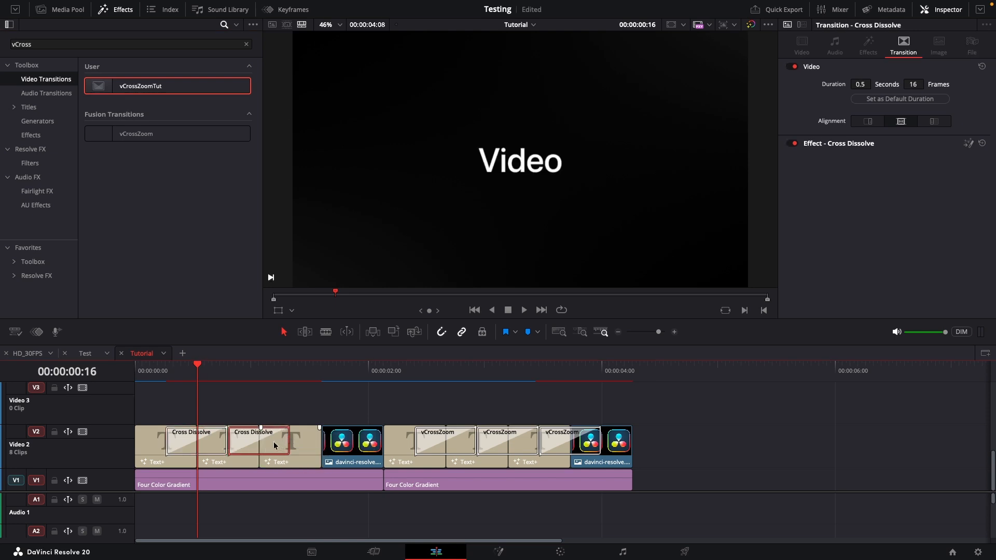
{"action": "left_click_drag", "start_coordinate": [177, 89], "coordinate": [352, 441]}
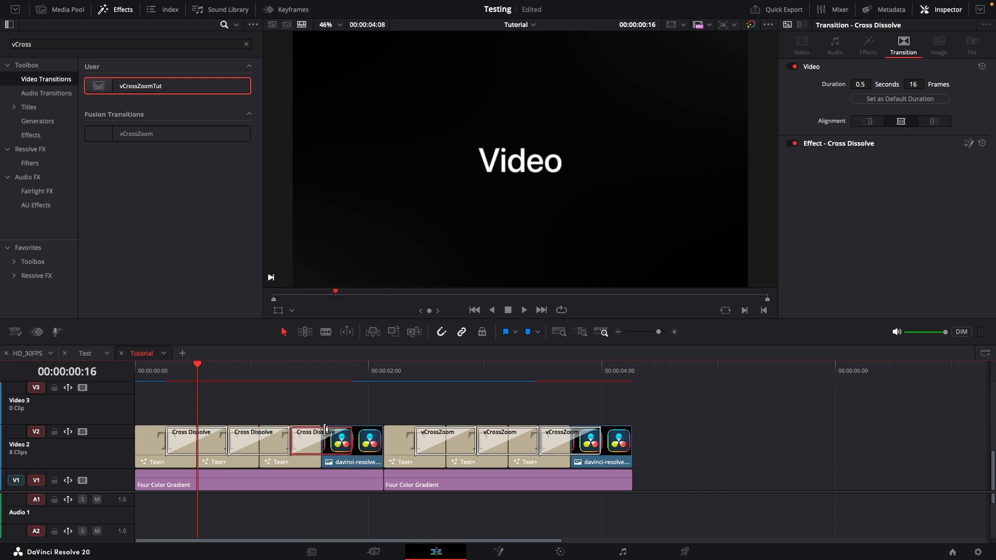
{"action": "left_click", "coordinate": [152, 371]}
{"action": "key", "text": "space"}
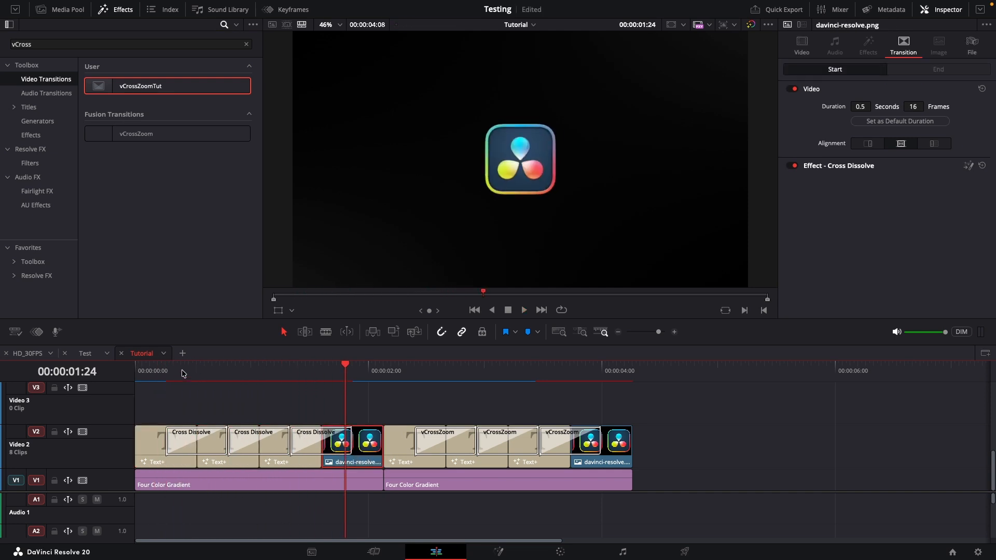
{"action": "left_click", "coordinate": [165, 371]}
{"action": "key", "text": "space"}
Set the first three transitions' durations to 10, 6 and 22 frames respectively, and play the sequence to compare their speeds
{"action": "left_click", "coordinate": [226, 440]}
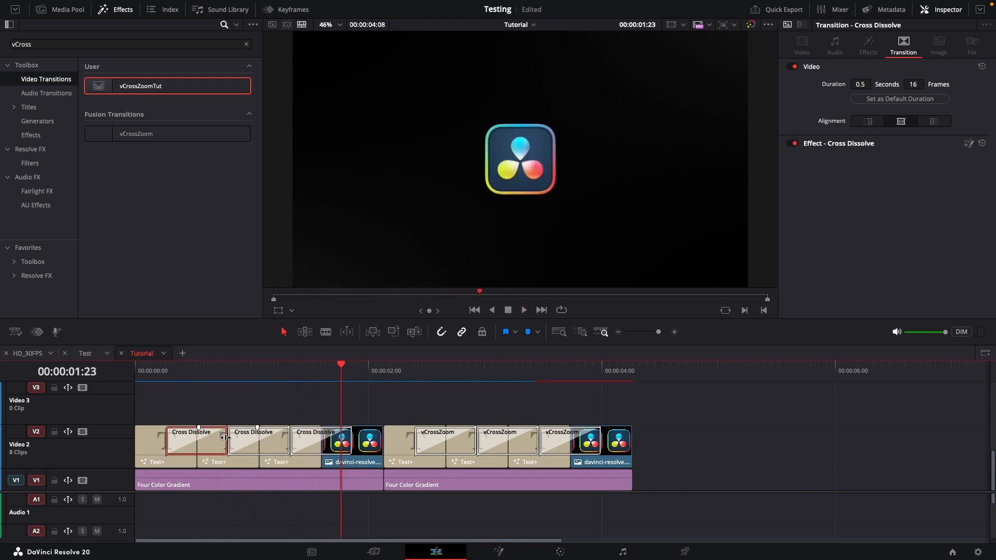
{"action": "left_click_drag", "start_coordinate": [226, 438], "coordinate": [214, 439]}
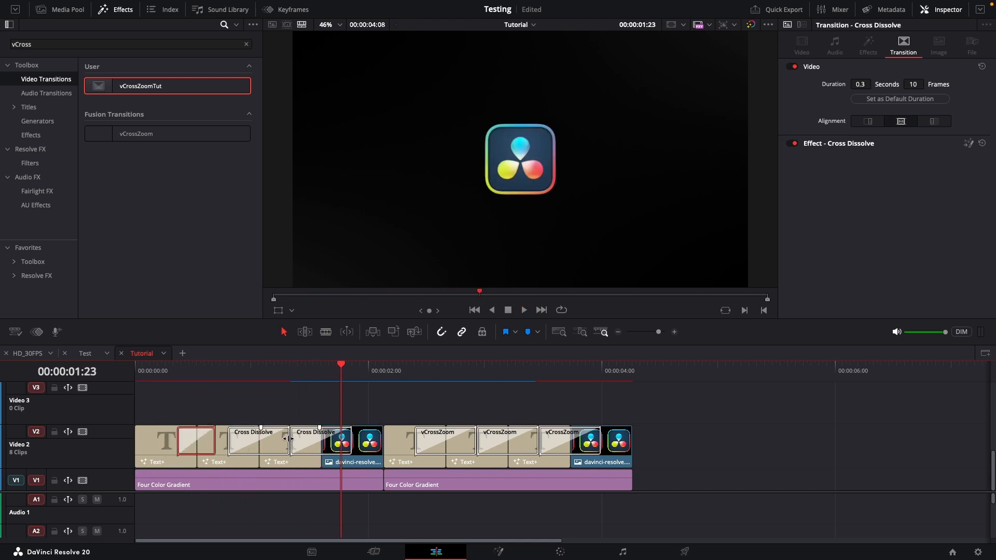
{"action": "left_click_drag", "start_coordinate": [288, 439], "coordinate": [269, 438]}
{"action": "left_click", "coordinate": [349, 438]}
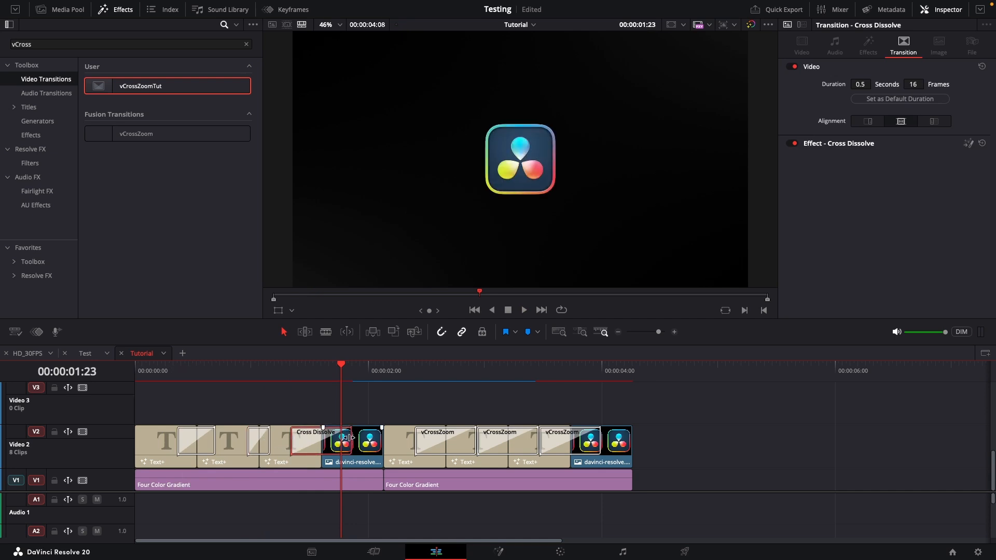
{"action": "left_click_drag", "start_coordinate": [349, 437], "coordinate": [362, 438]}
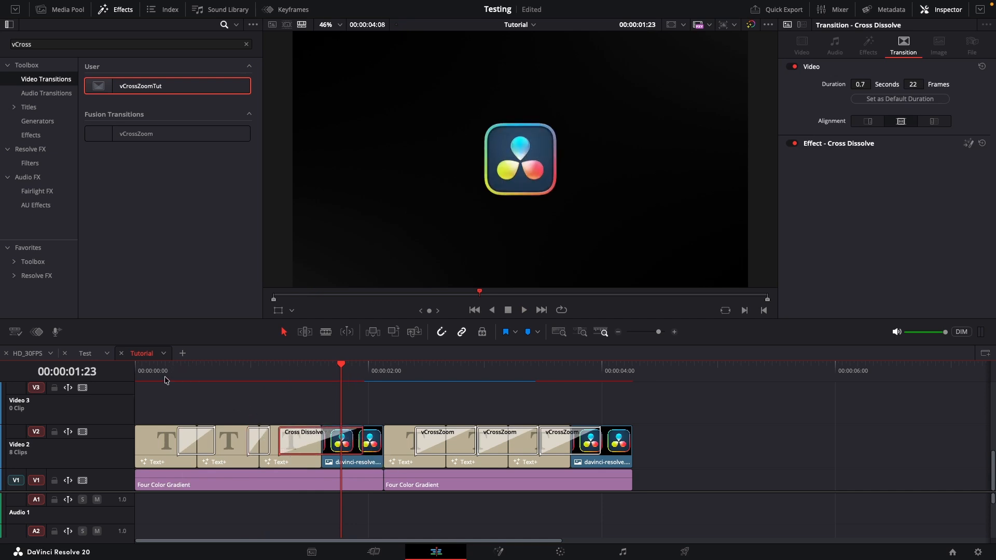
{"action": "left_click", "coordinate": [167, 380]}
{"action": "key", "text": "space"}
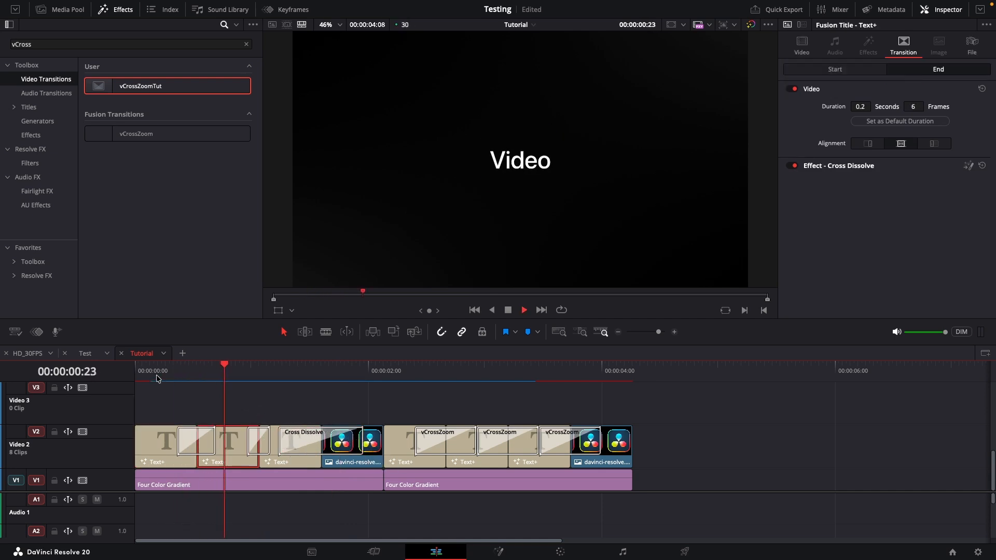